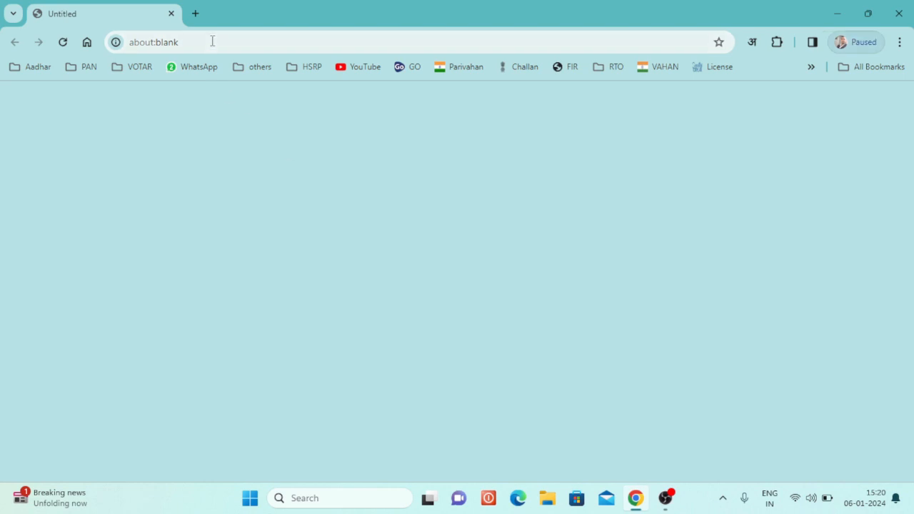
Step: Search the web for "efiling login" and open the Income Tax Department home page from the results
click(205, 41)
text(EFILLI)
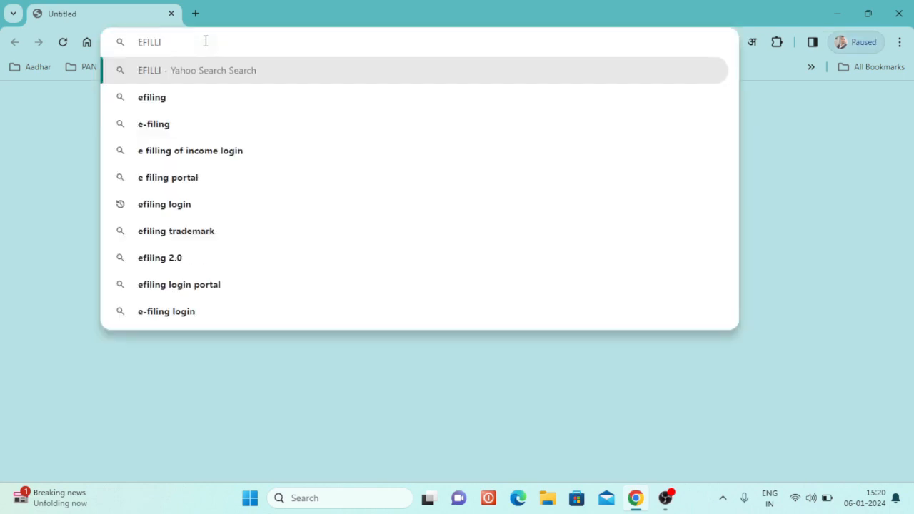
click(170, 205)
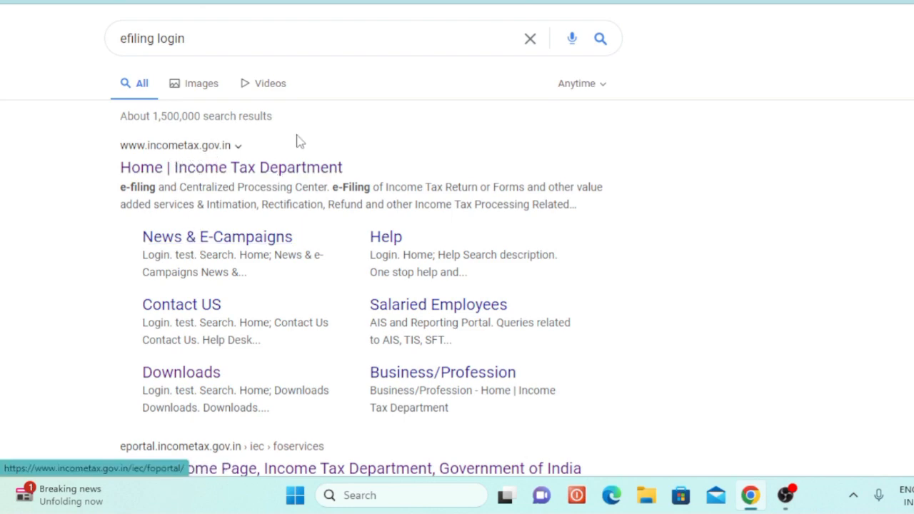
click(240, 175)
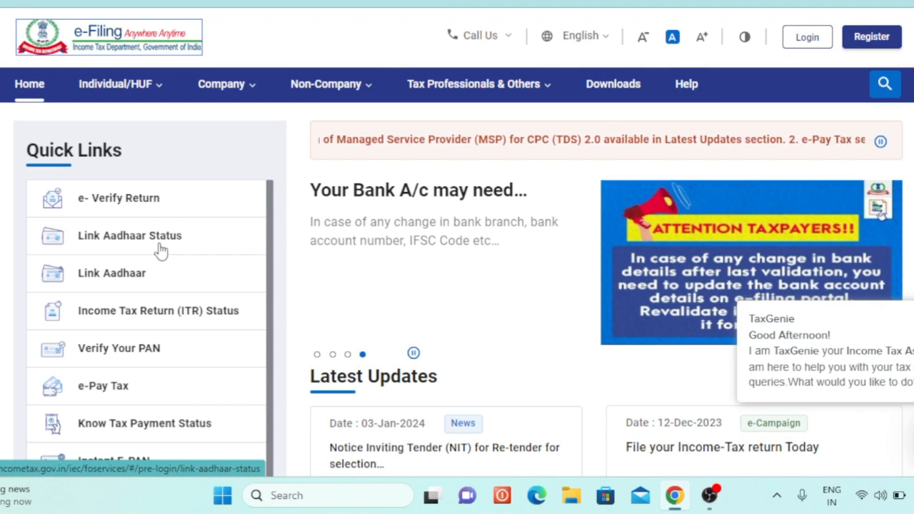
Step: Open the Link Aadhaar service on the Income Tax e-Filing home page
scroll(160, 249, down, 2)
scroll(214, 249, up, 1)
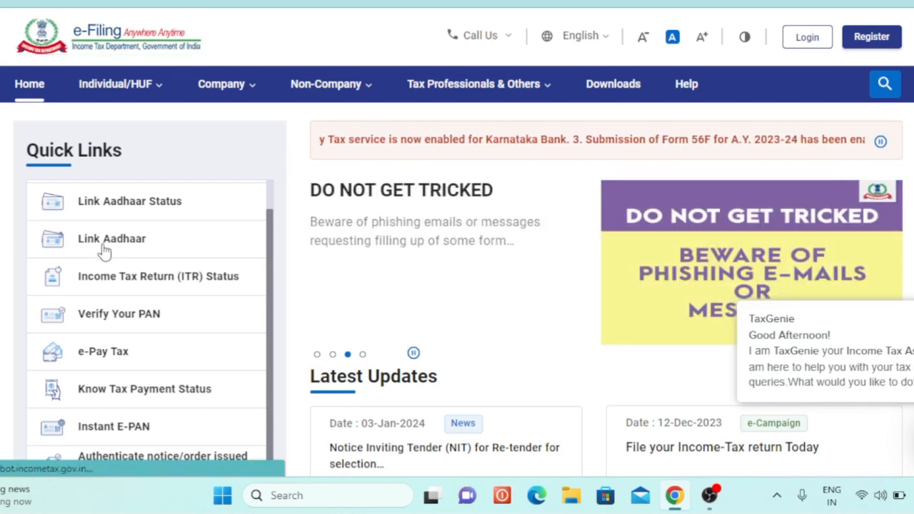
click(104, 250)
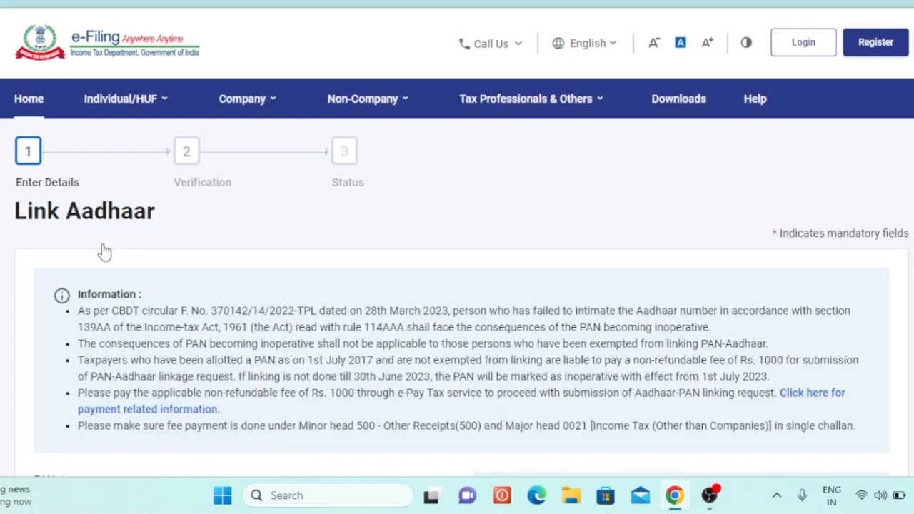
Step: Enter the PAN and Aadhaar number in the Link Aadhaar form and validate them, dismissing the TaxGenie message
scroll(105, 251, down, 1)
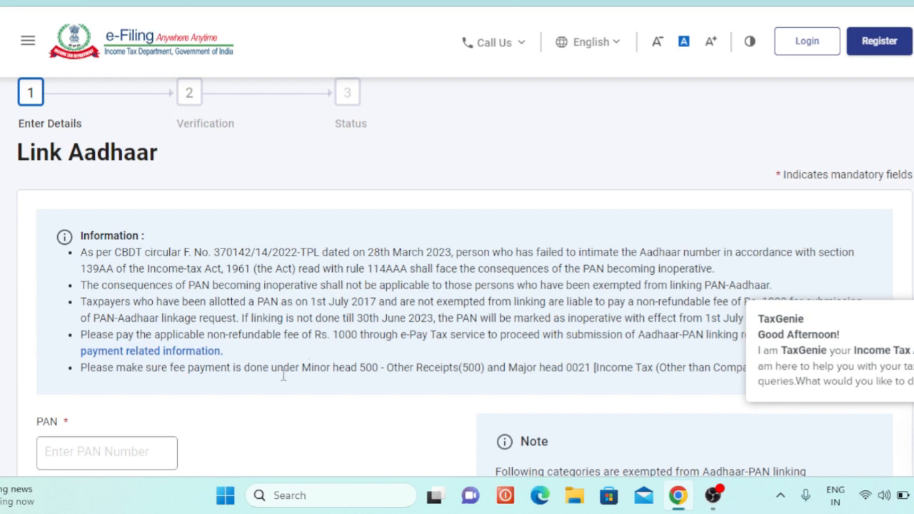
scroll(283, 375, down, 4)
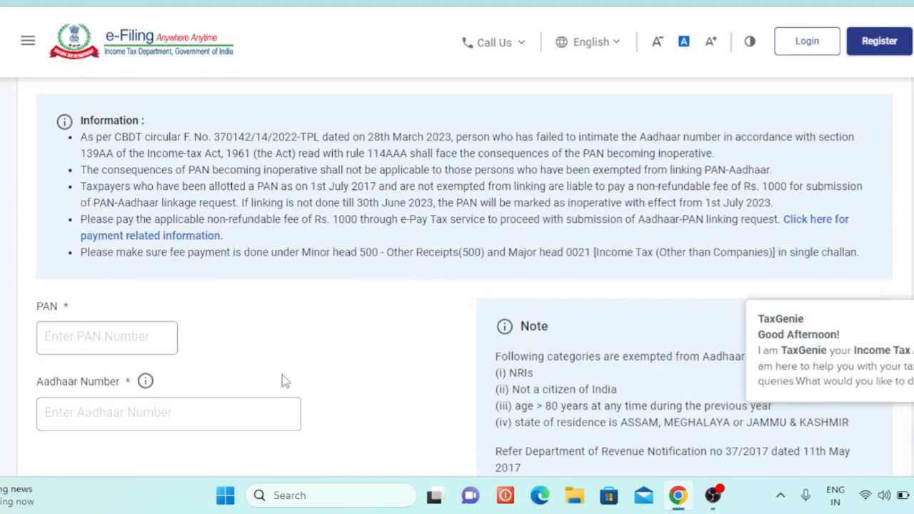
scroll(273, 380, down, 1)
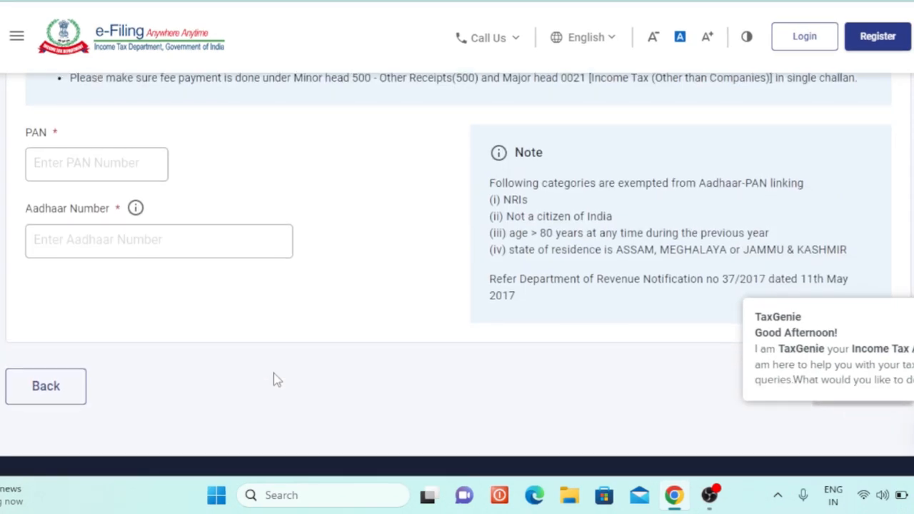
click(77, 161)
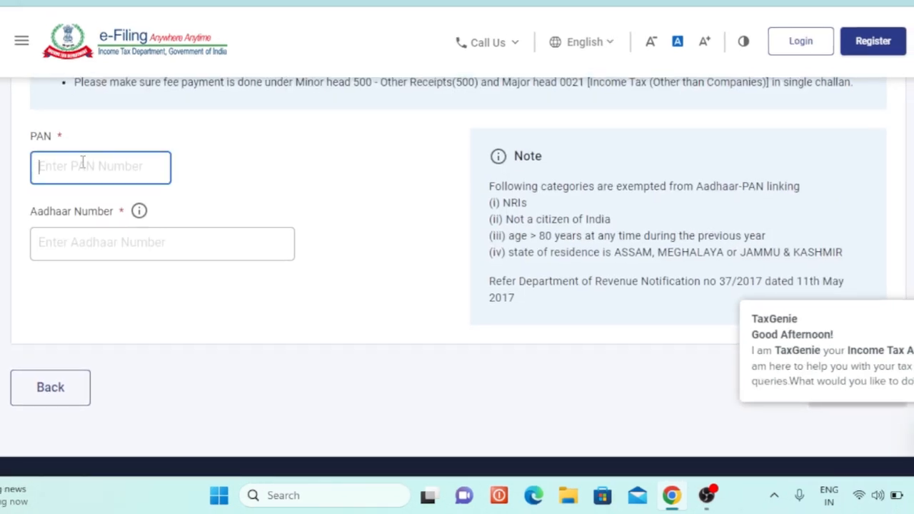
text(AB)
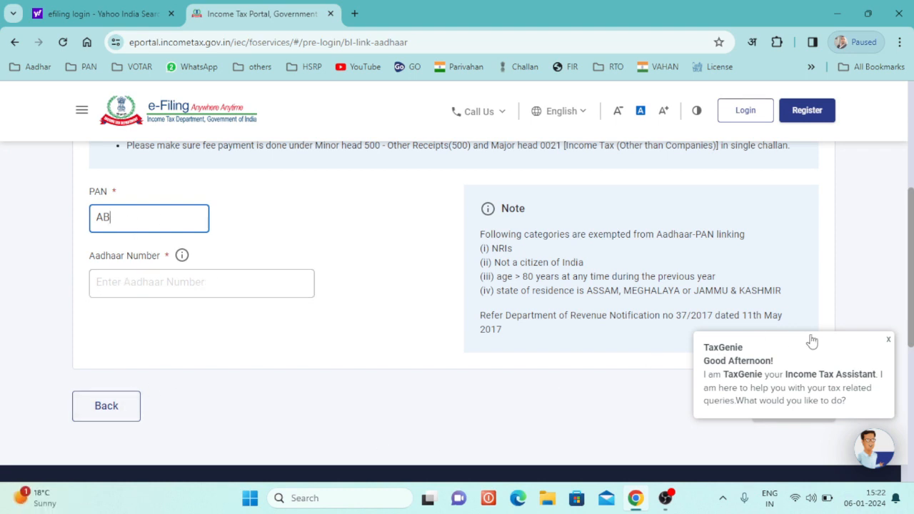
click(884, 342)
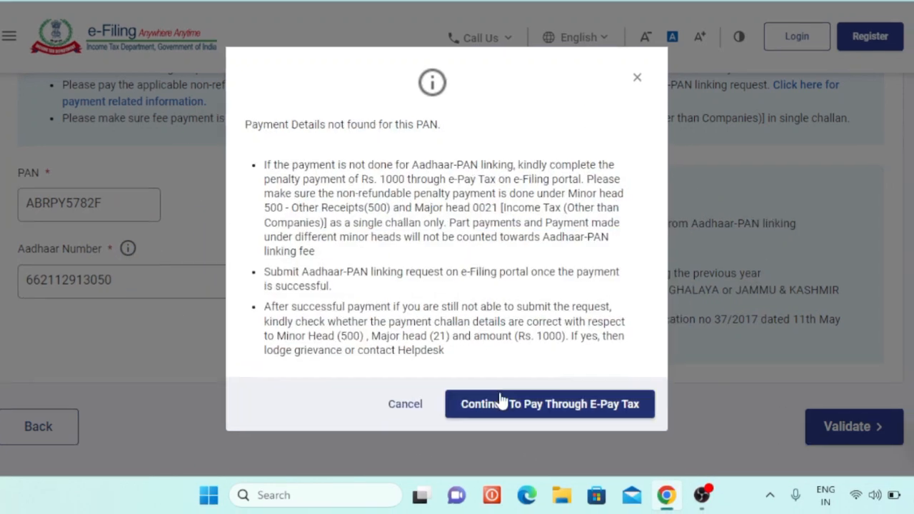
Step: Continue to e-Pay Tax and verify with the PAN, mobile number and mobile OTP to start a new payment
click(579, 412)
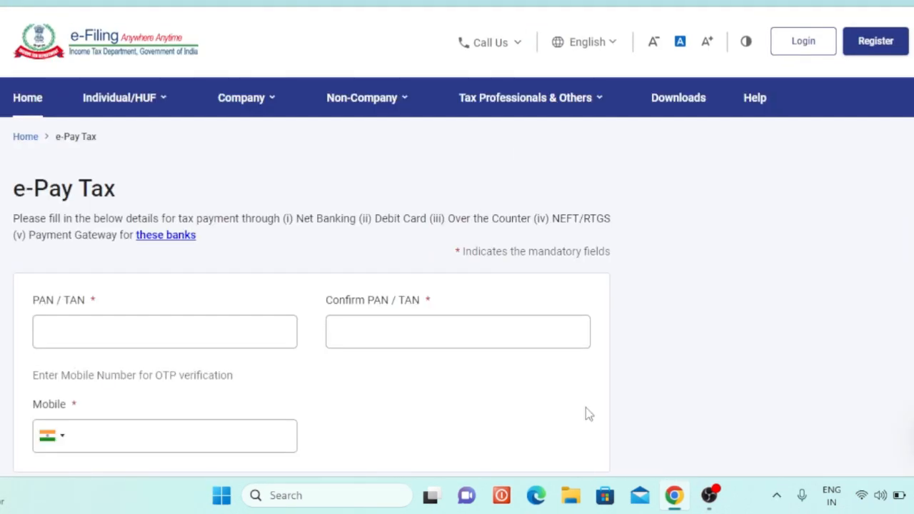
scroll(588, 412, down, 2)
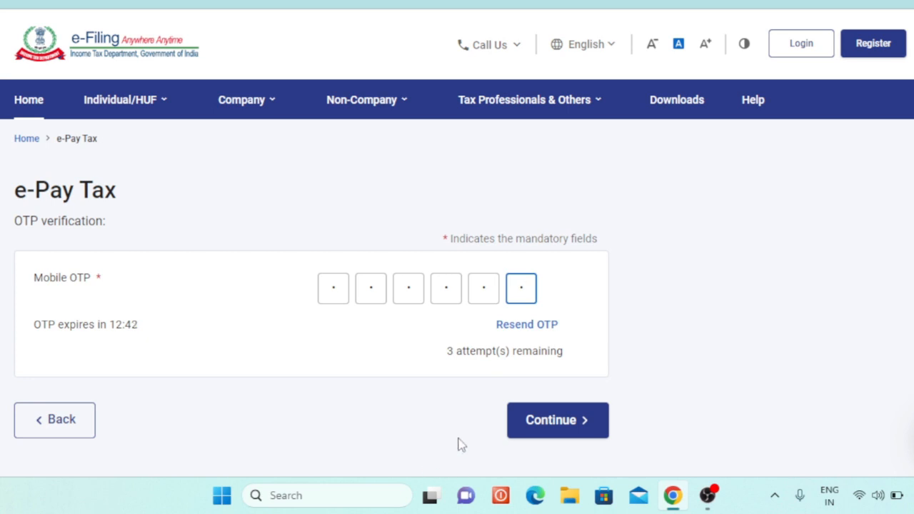
click(550, 425)
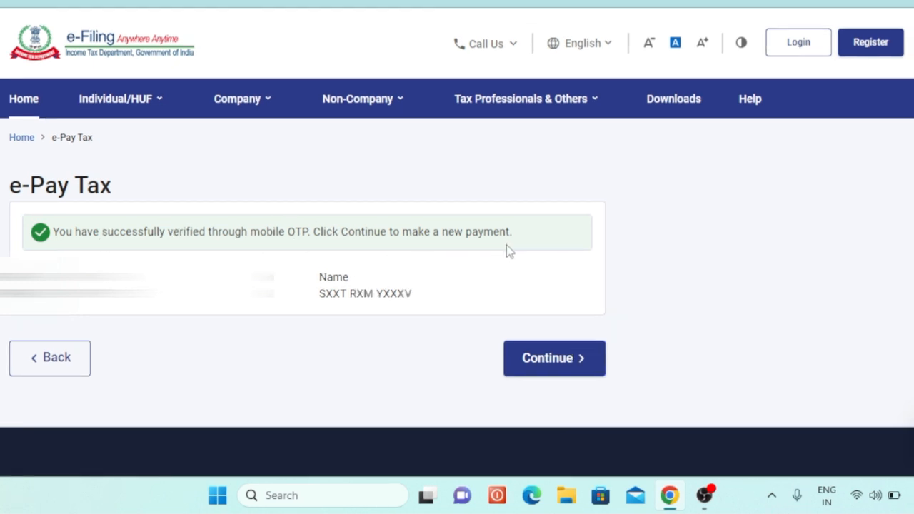
click(553, 367)
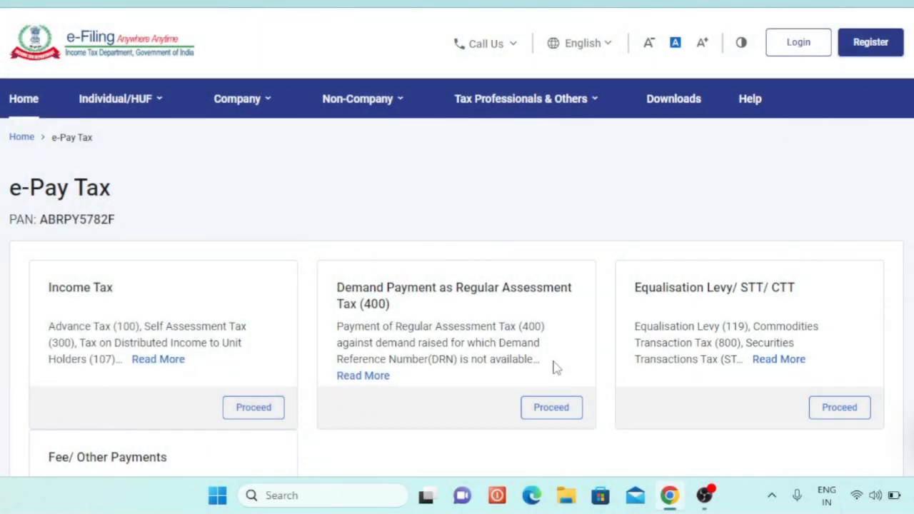
Step: Proceed with the Income Tax category among the e-Pay Tax payment options
scroll(556, 369, down, 1)
scroll(556, 368, down, 1)
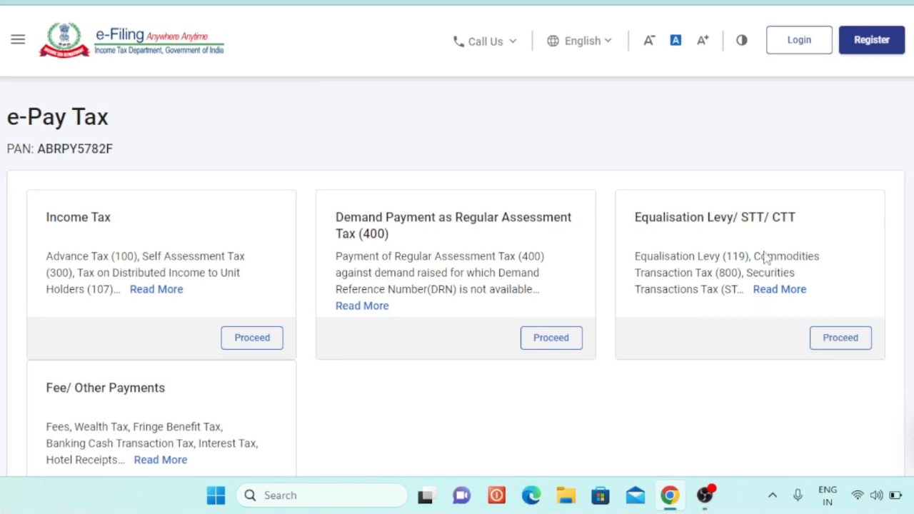
scroll(453, 457, down, 1)
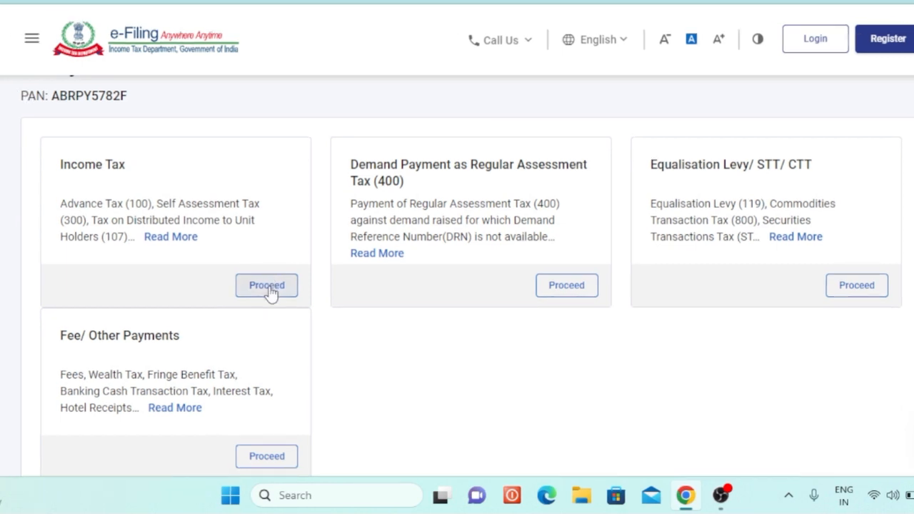
click(270, 293)
Step: Set the assessment year to 2024-25 and the type of payment to Other Receipts (500)
scroll(261, 291, down, 2)
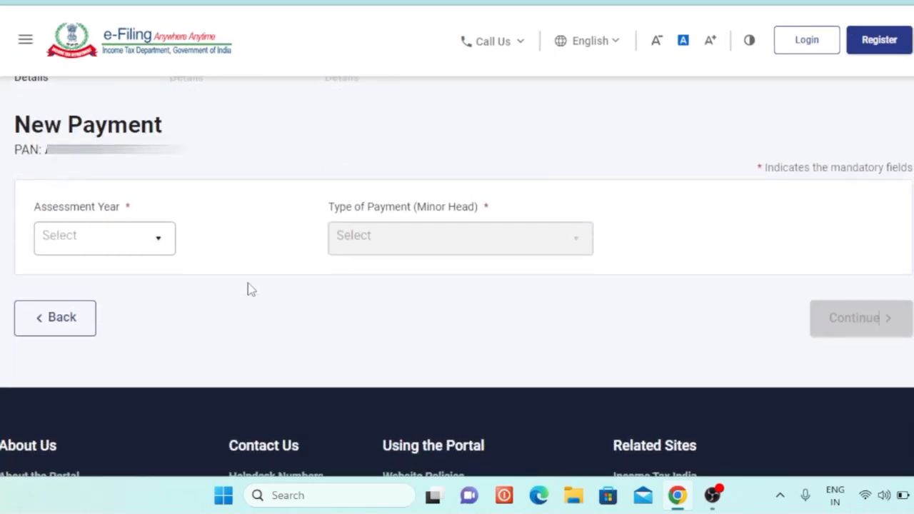
click(122, 241)
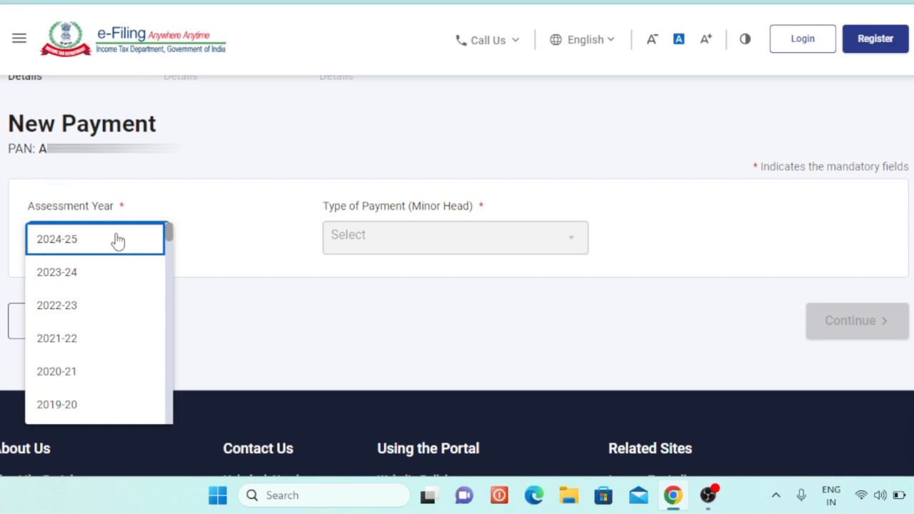
click(118, 242)
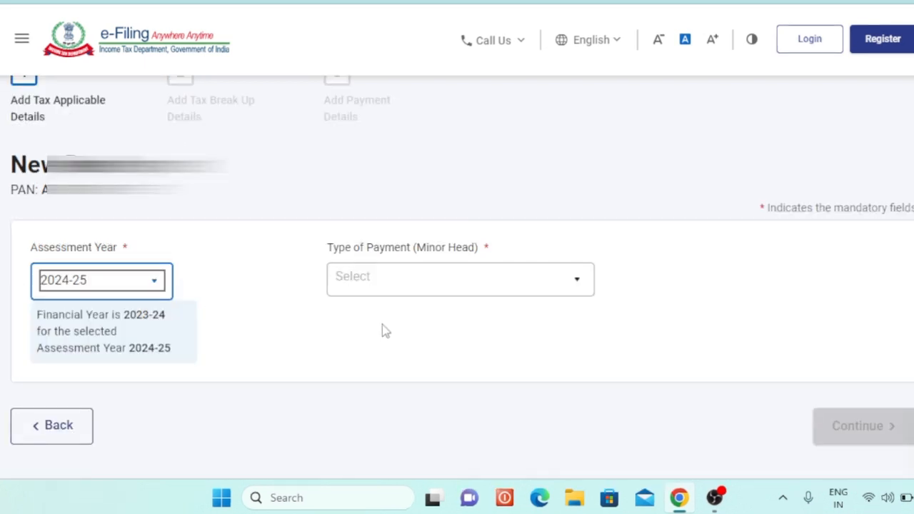
click(442, 280)
scroll(443, 280, down, 2)
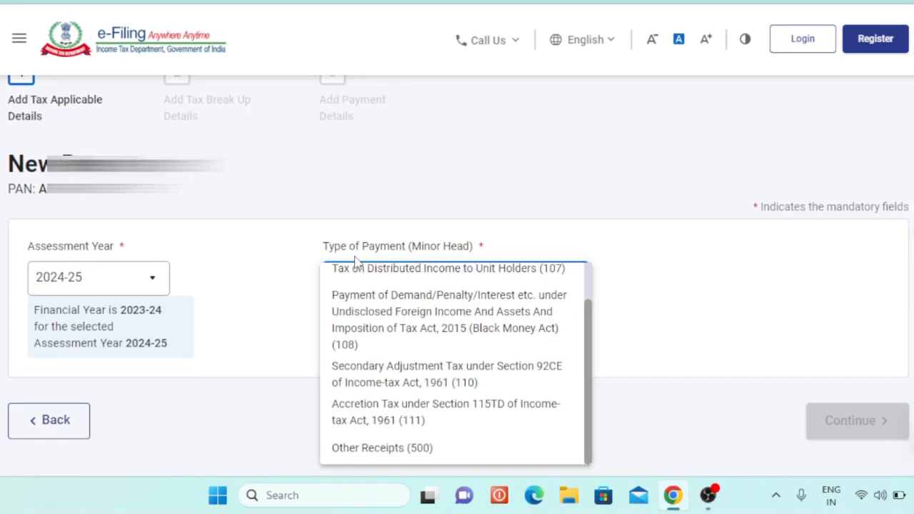
click(420, 450)
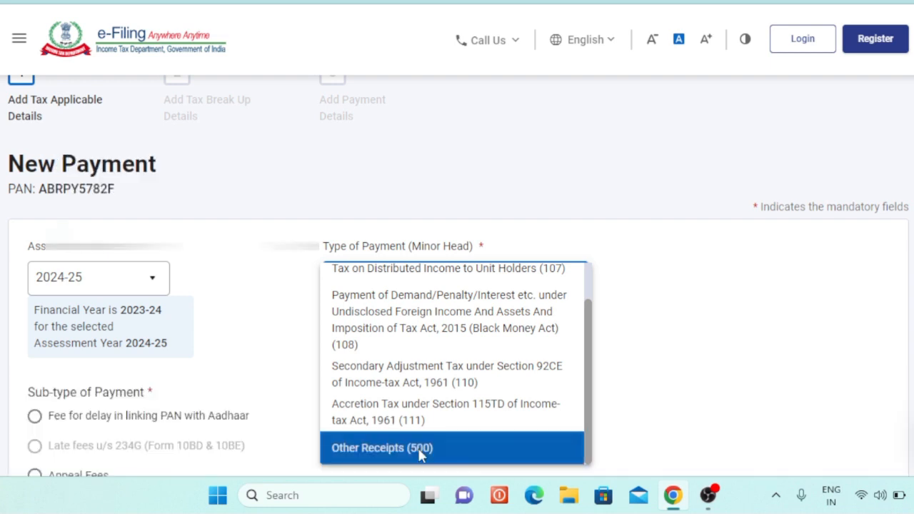
Step: Choose "Fee for delay in linking PAN with Aadhaar" as the payment sub-type and continue to the tax break-up
scroll(430, 456, down, 3)
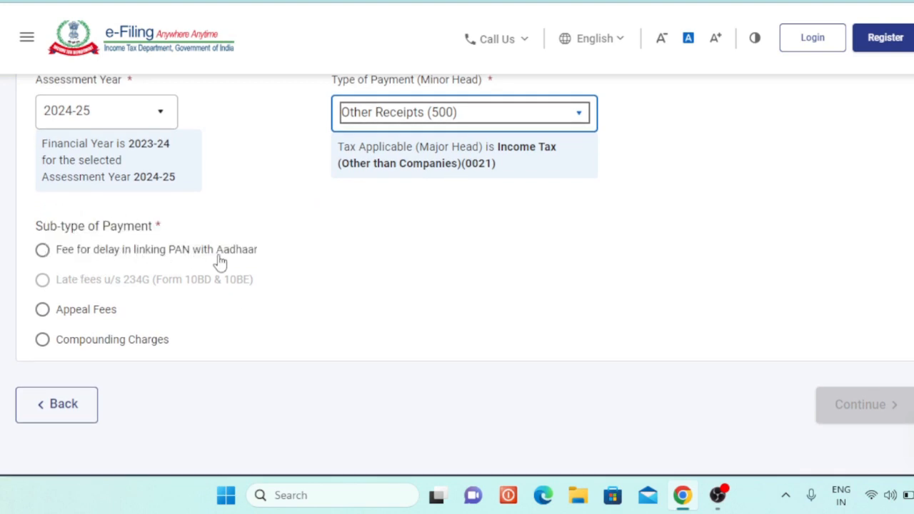
click(42, 250)
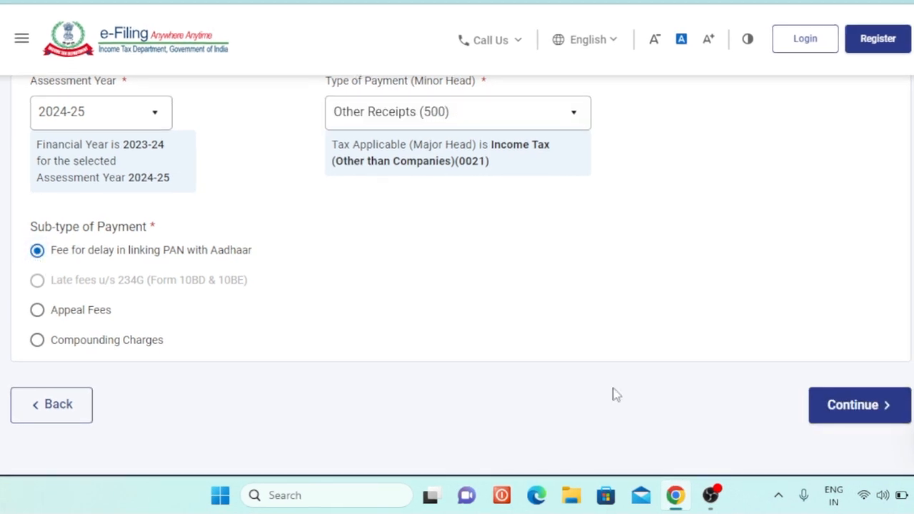
click(859, 405)
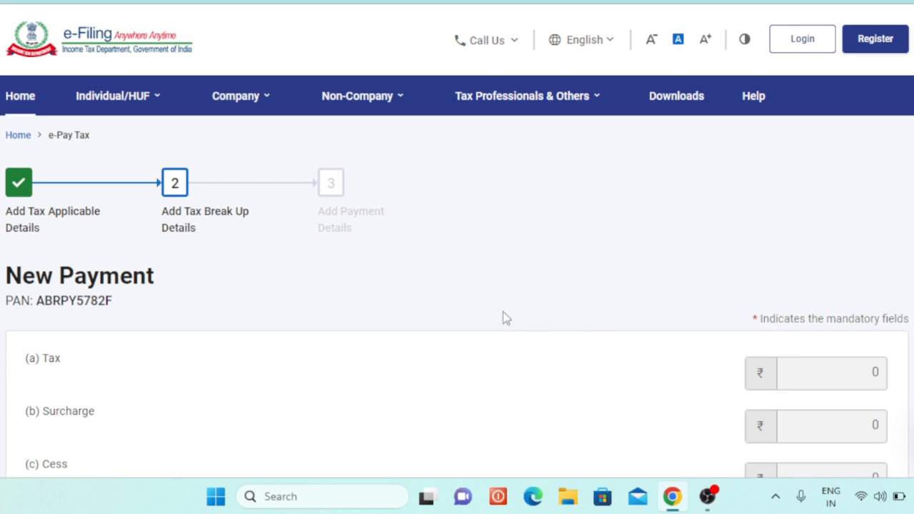
Step: Review the tax break-up amounts and total, and continue to the payment details
scroll(441, 327, down, 2)
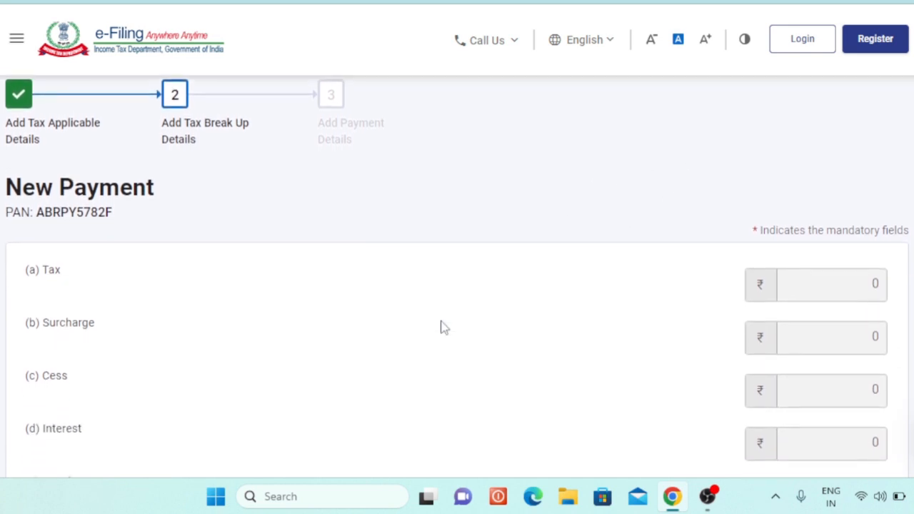
scroll(442, 327, down, 3)
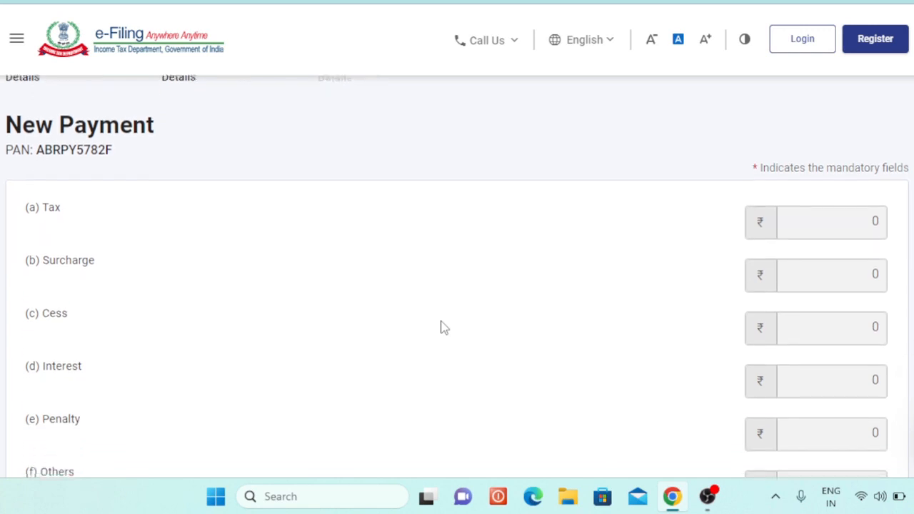
scroll(441, 327, down, 4)
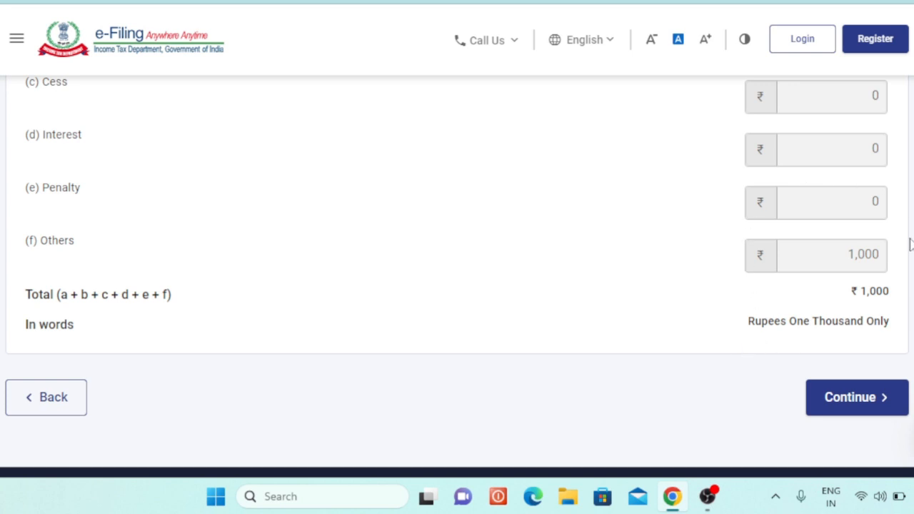
scroll(480, 302, up, 2)
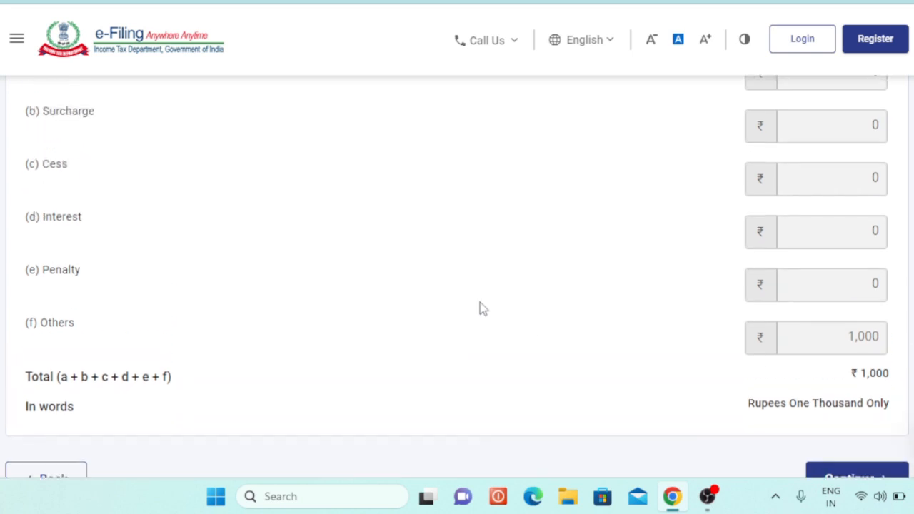
scroll(480, 302, down, 2)
scroll(480, 302, down, 1)
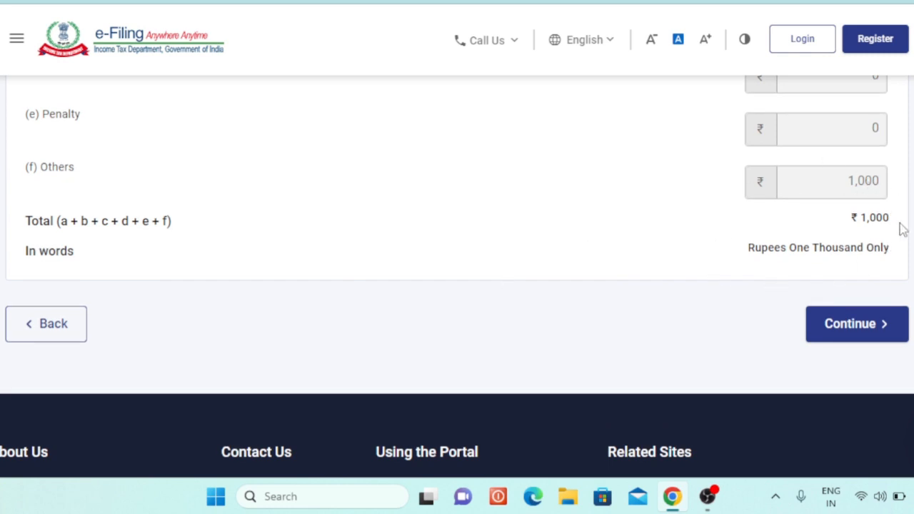
click(854, 337)
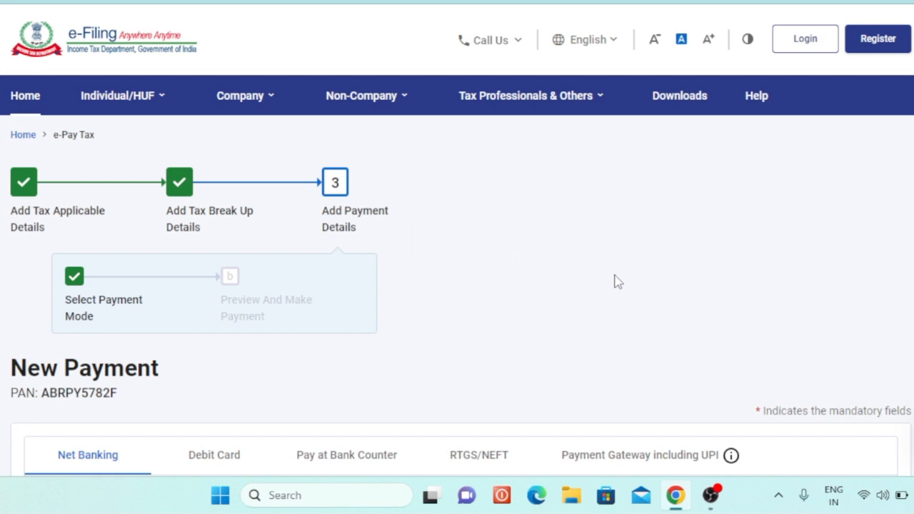
Step: Choose Payment Gateway including UPI as the payment mode for the new payment
scroll(618, 282, down, 3)
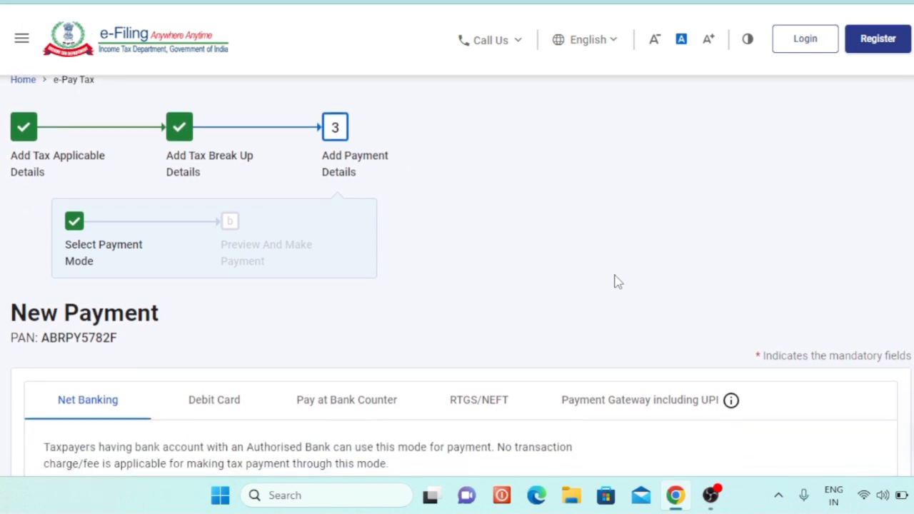
scroll(611, 280, down, 2)
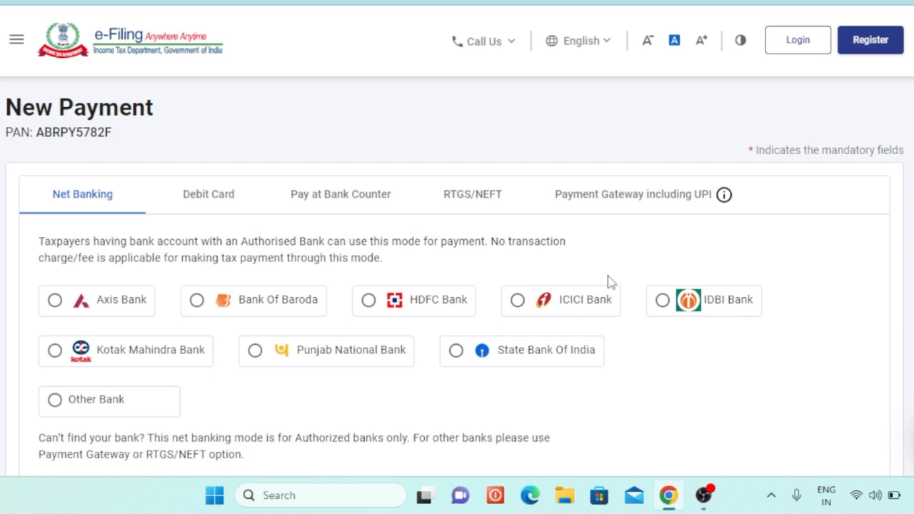
scroll(611, 282, down, 1)
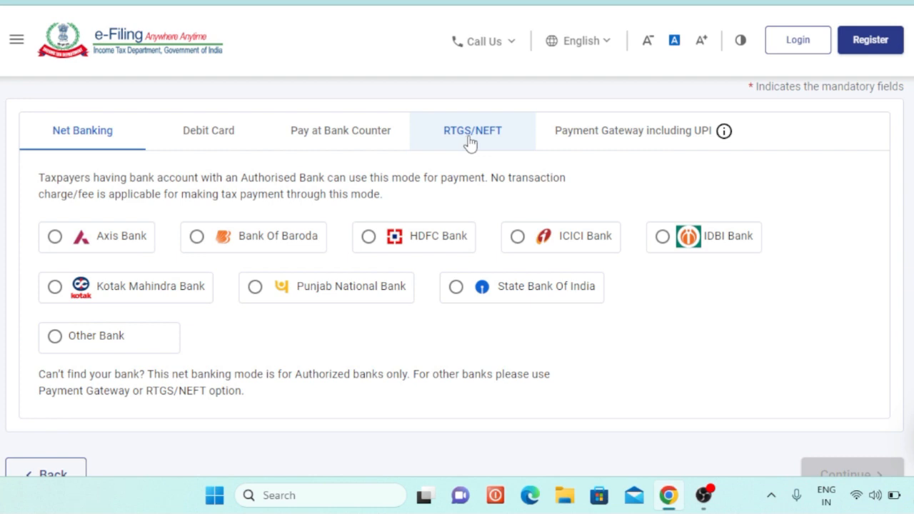
click(661, 143)
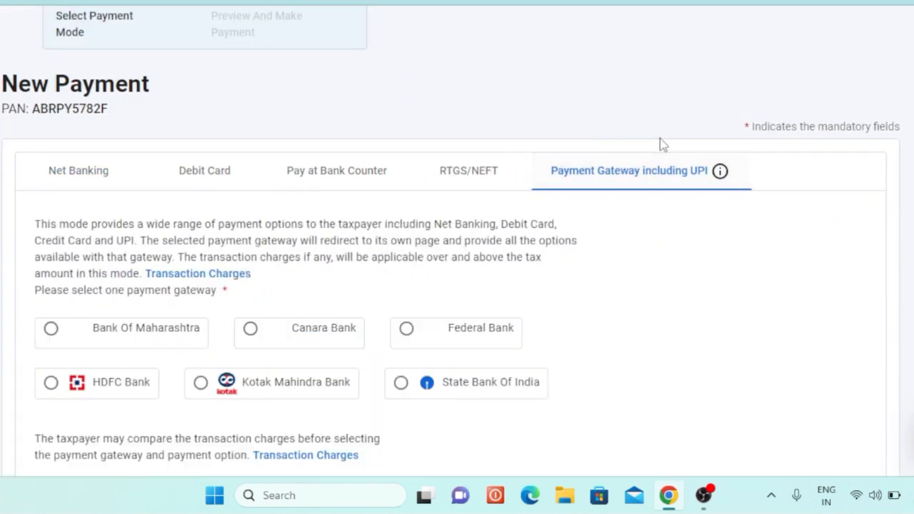
Step: Examine the RTGS/NEFT, Pay at Bank Counter and Debit Card payment modes and their conditions
click(483, 177)
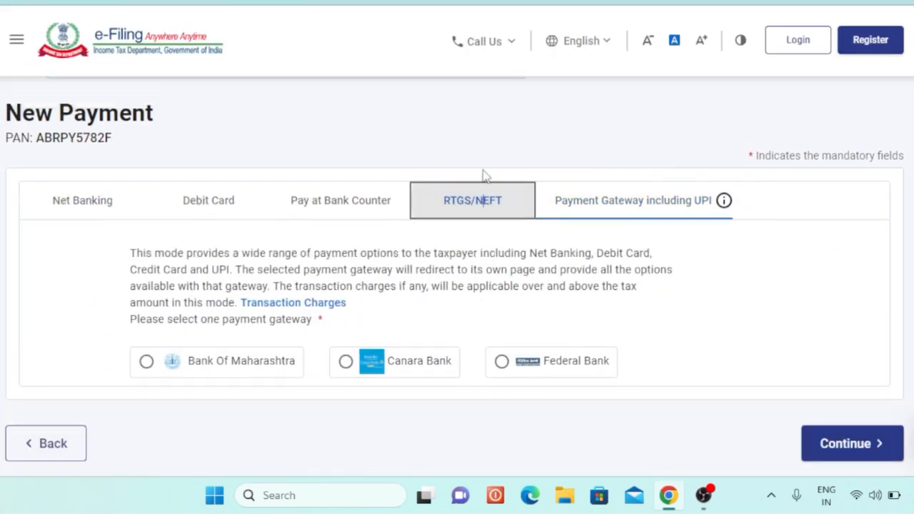
click(333, 212)
click(336, 212)
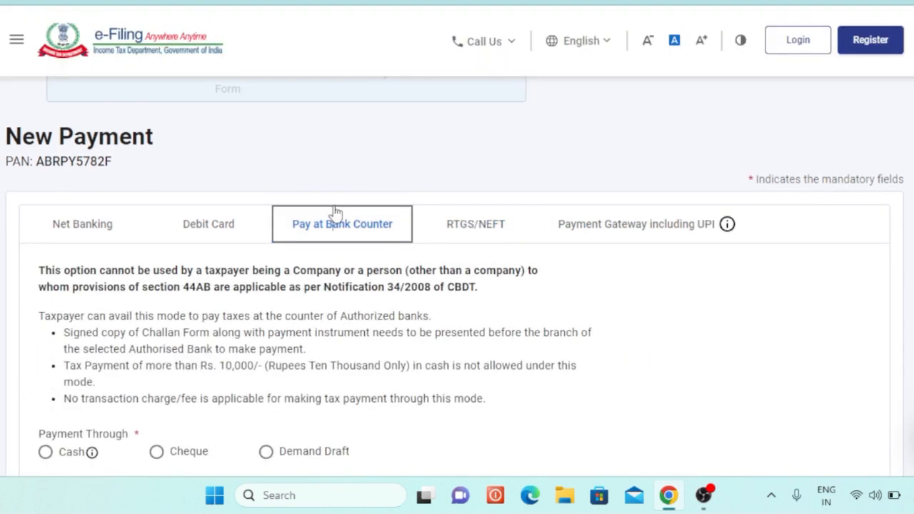
scroll(413, 317, down, 2)
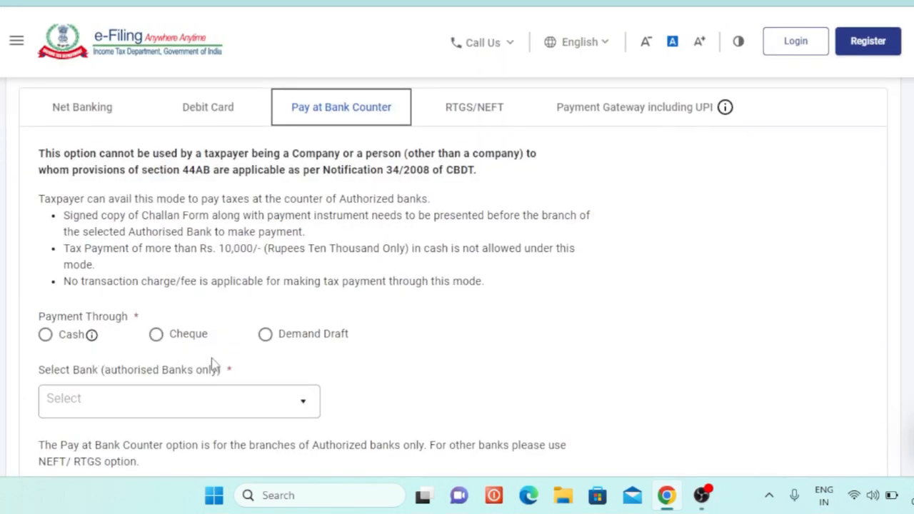
scroll(404, 371, down, 2)
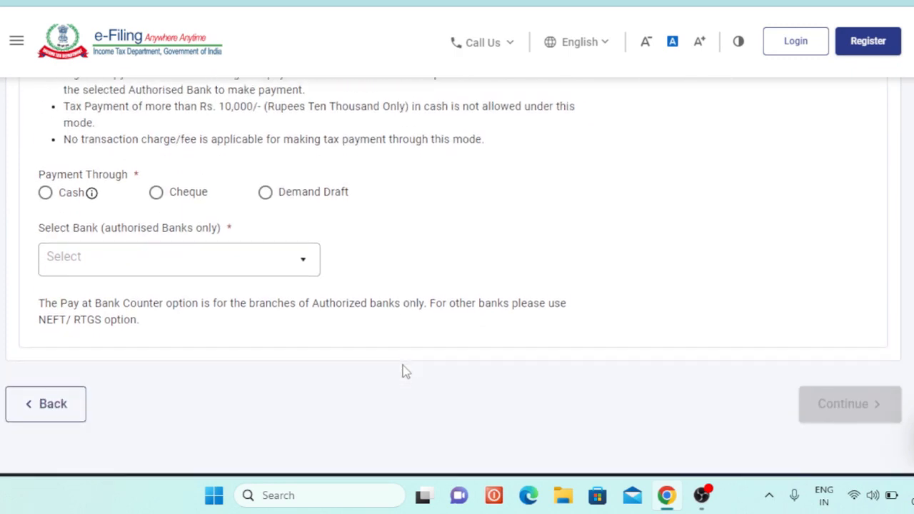
scroll(404, 371, up, 3)
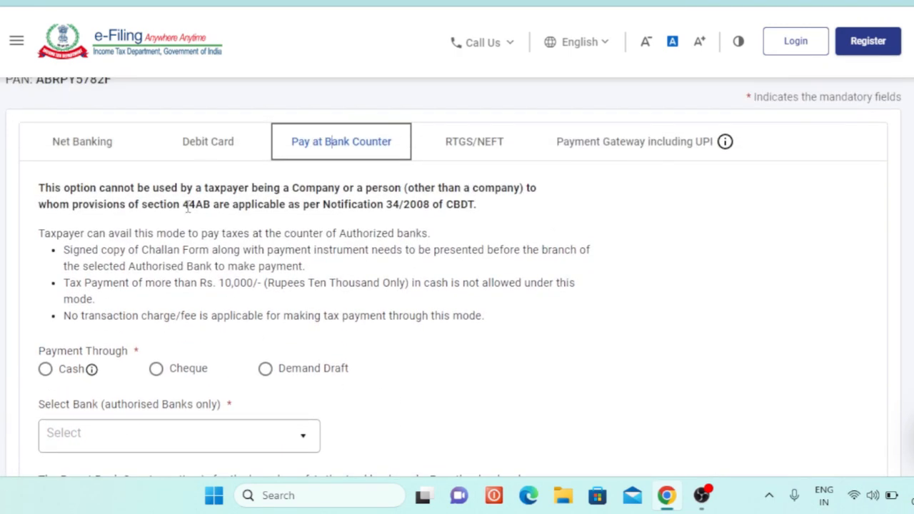
click(214, 148)
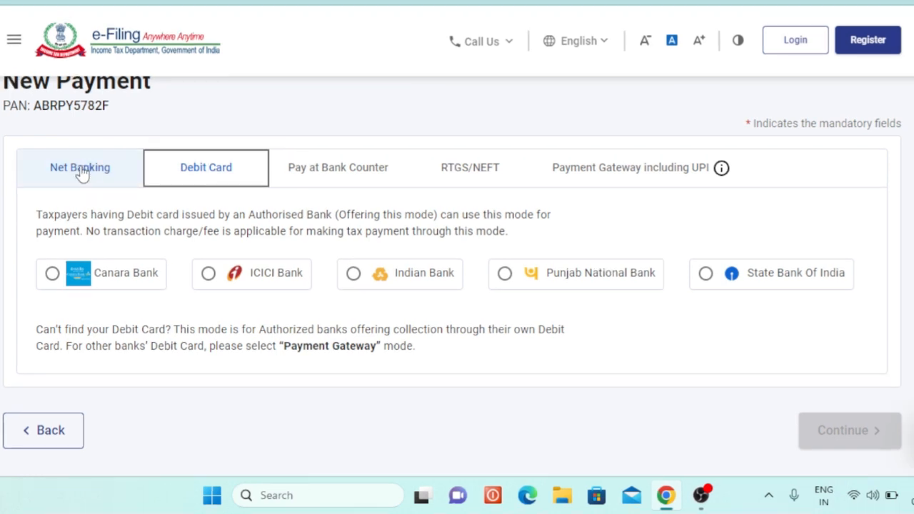
Step: Choose Net Banking with State Bank Of India as the payment mode and continue to the preview
click(82, 174)
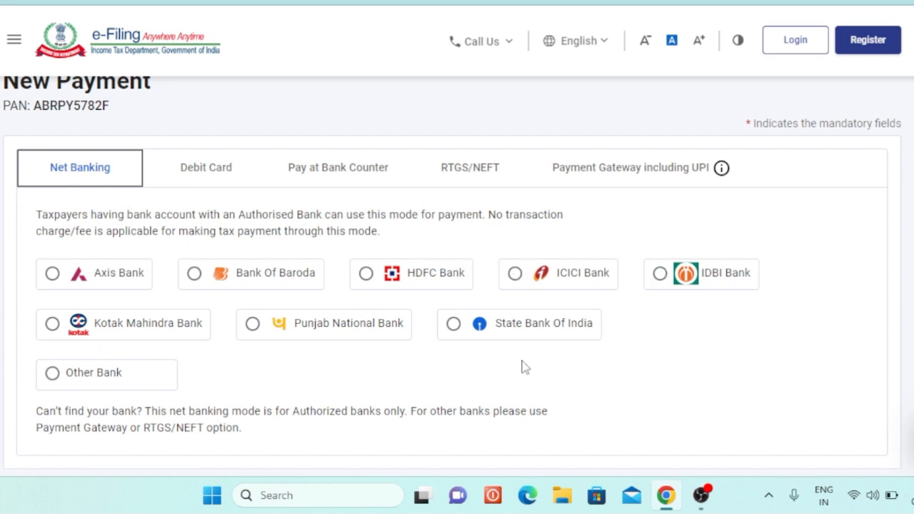
click(455, 327)
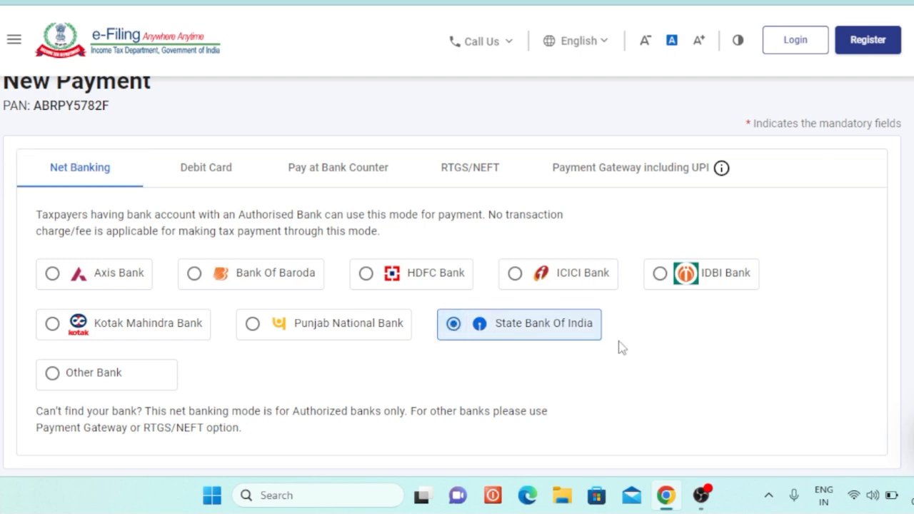
scroll(644, 347, down, 3)
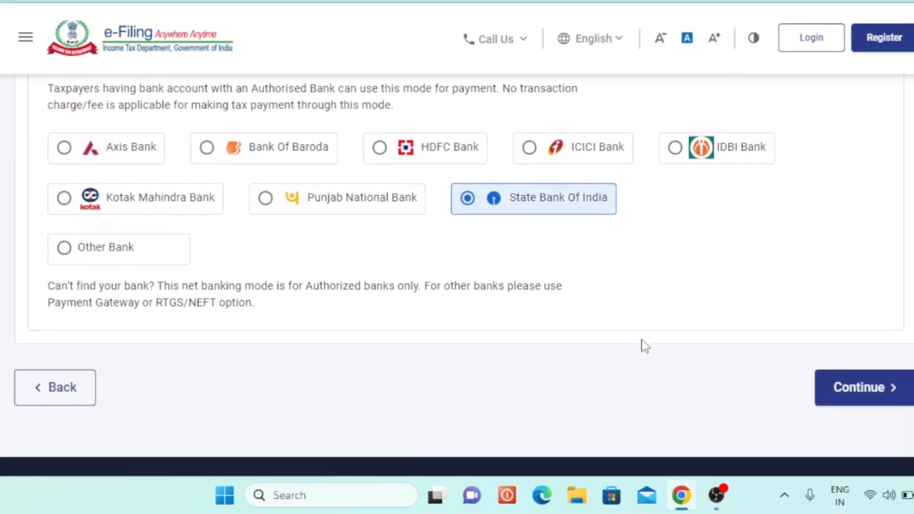
click(857, 398)
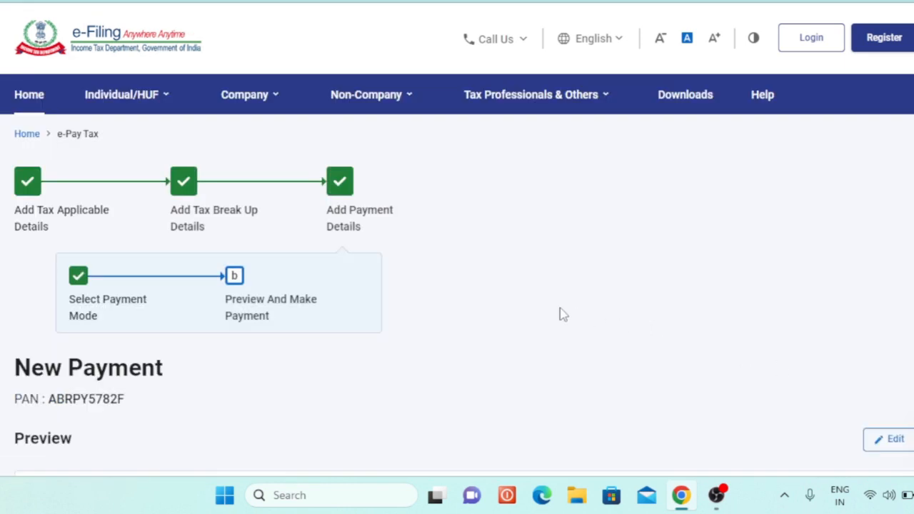
Step: Review the previewed payment details and tax break-up, and choose to pay now
scroll(562, 314, down, 1)
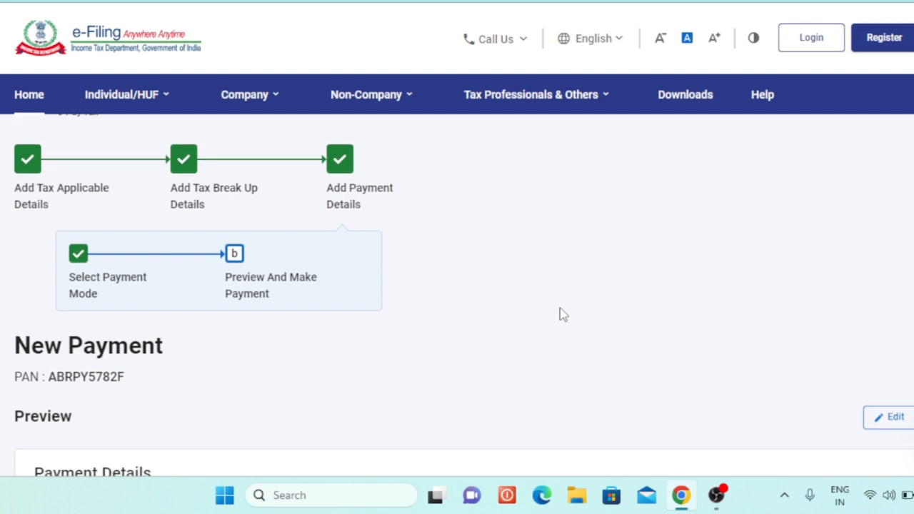
scroll(562, 315, down, 2)
scroll(562, 314, down, 5)
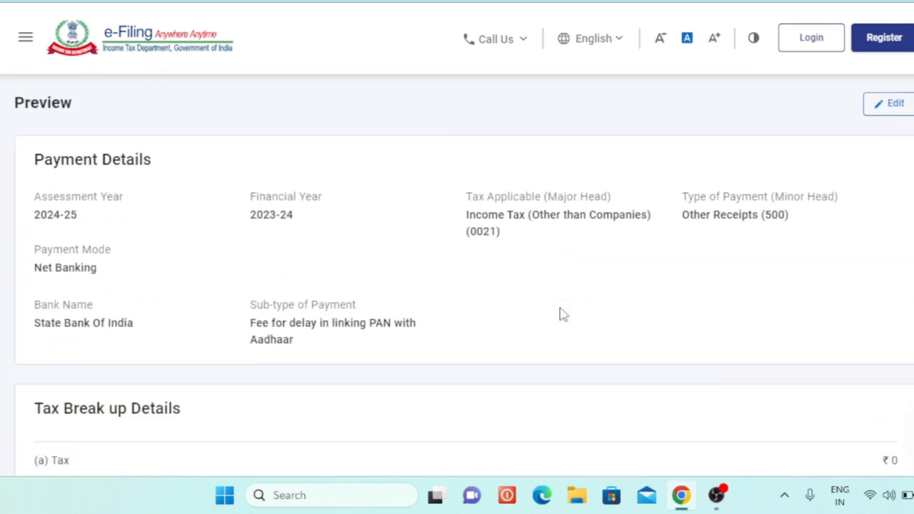
scroll(562, 314, down, 3)
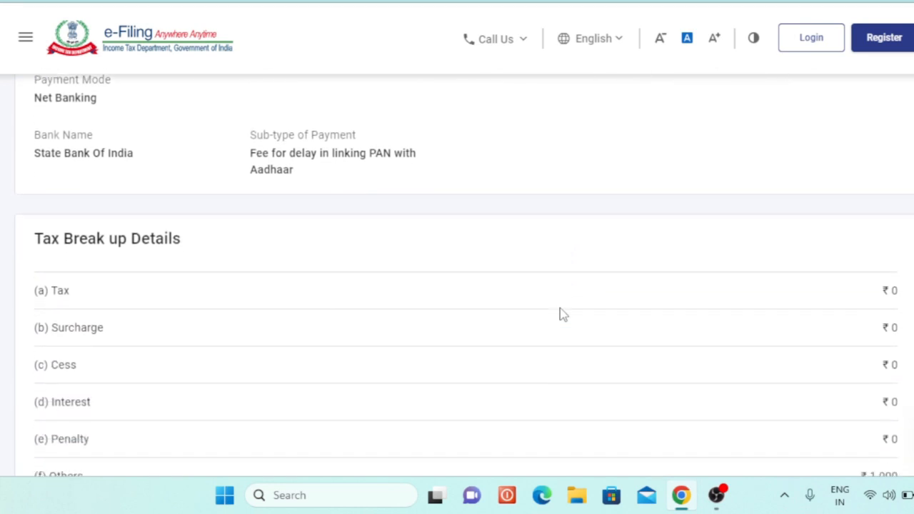
scroll(562, 314, down, 1)
scroll(562, 314, down, 2)
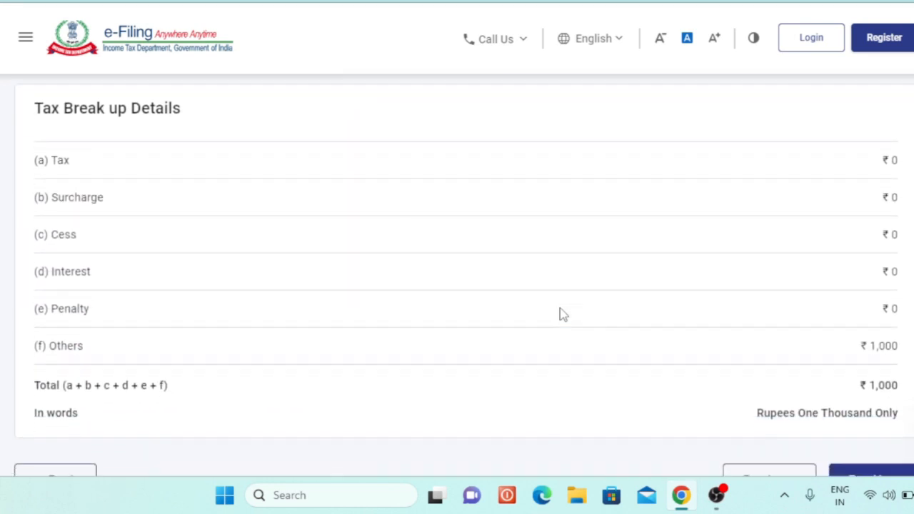
scroll(562, 314, down, 1)
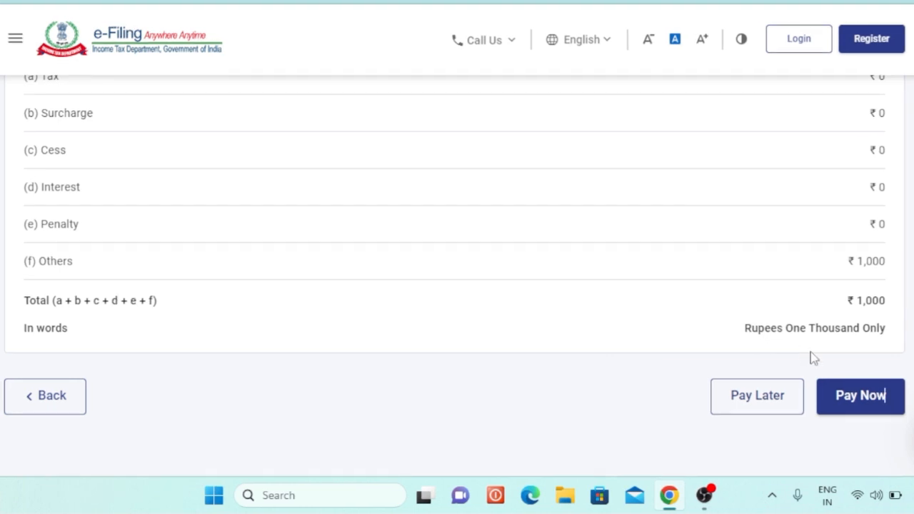
click(861, 397)
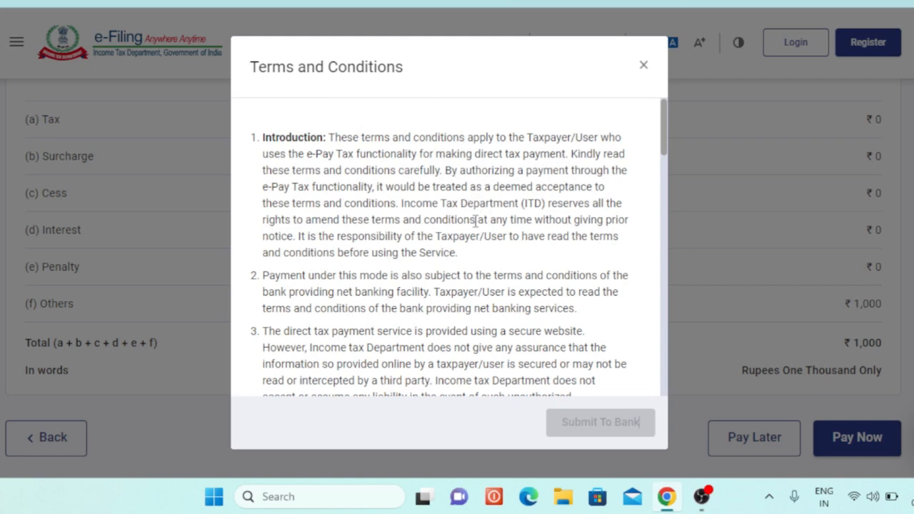
Step: Agree to the e-Pay Tax terms and conditions and submit the payment to the bank
scroll(475, 221, down, 7)
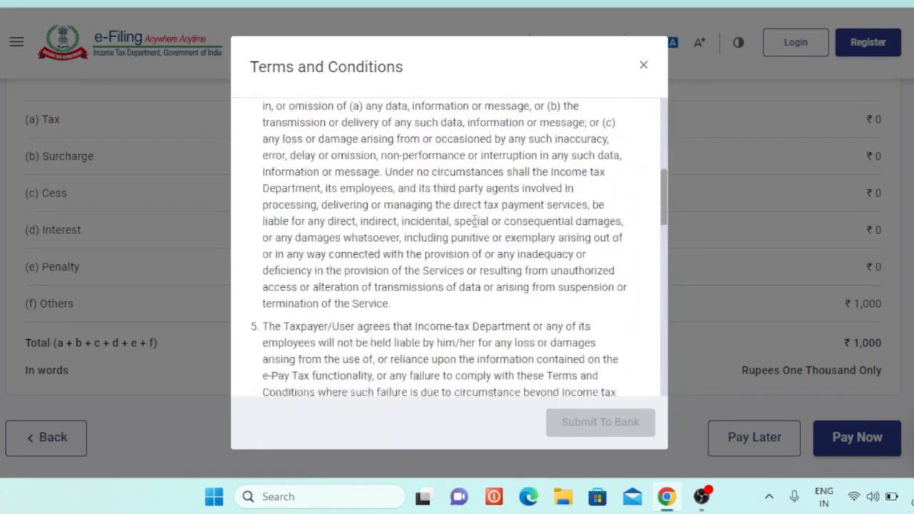
scroll(475, 221, down, 10)
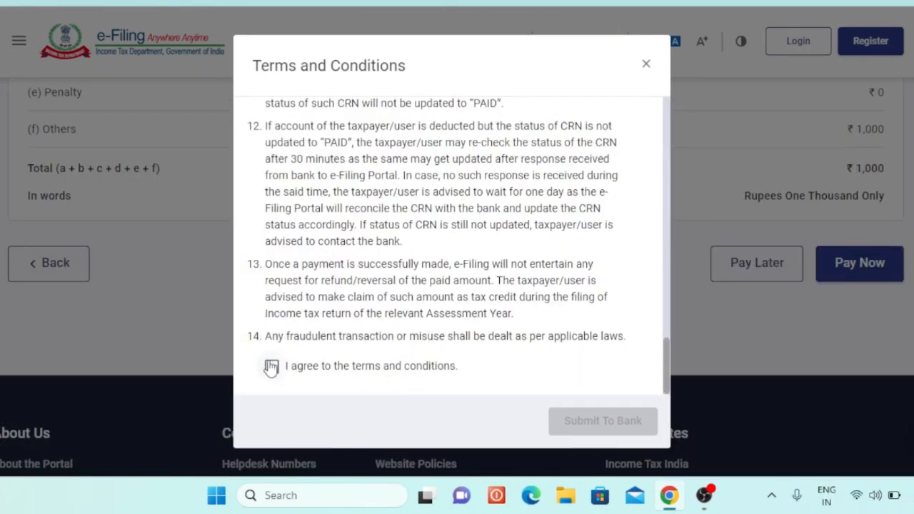
click(272, 367)
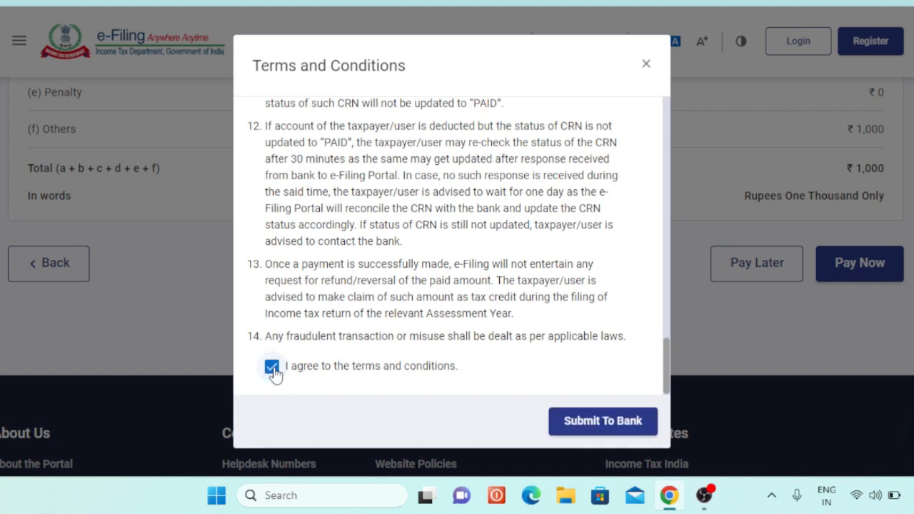
click(610, 434)
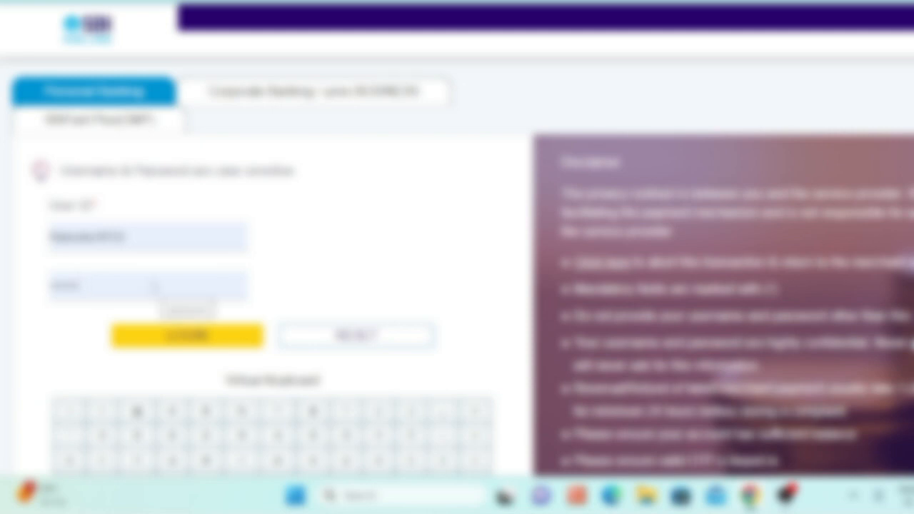
Step: Log in to SBI personal banking and submit the tax payment from the second listed savings account
click(188, 344)
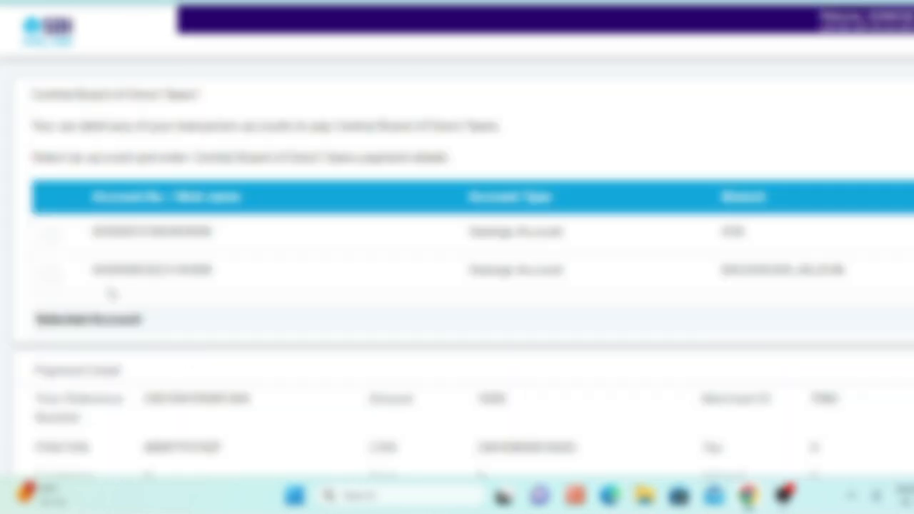
click(49, 275)
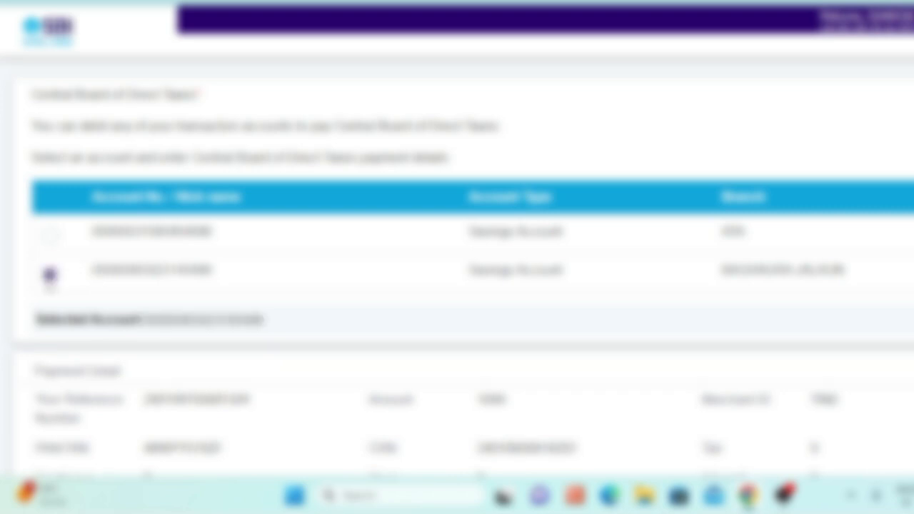
scroll(390, 307, down, 5)
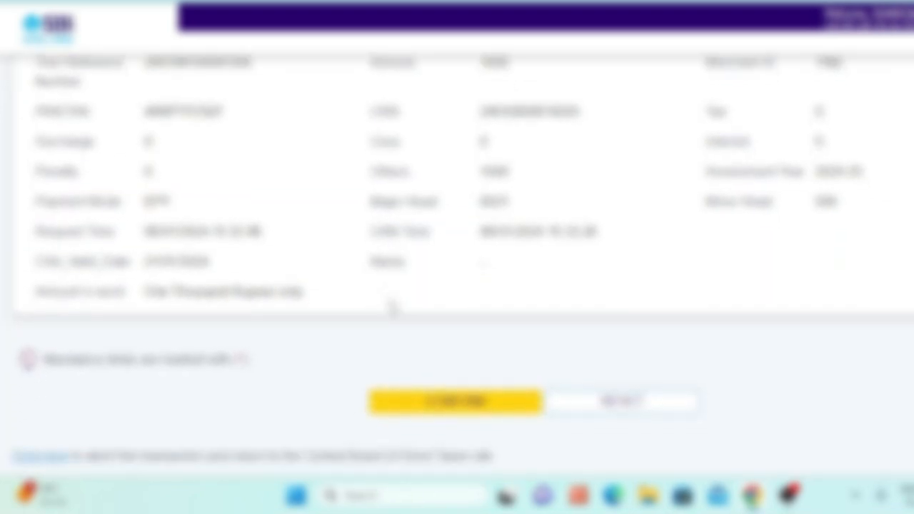
scroll(392, 307, down, 1)
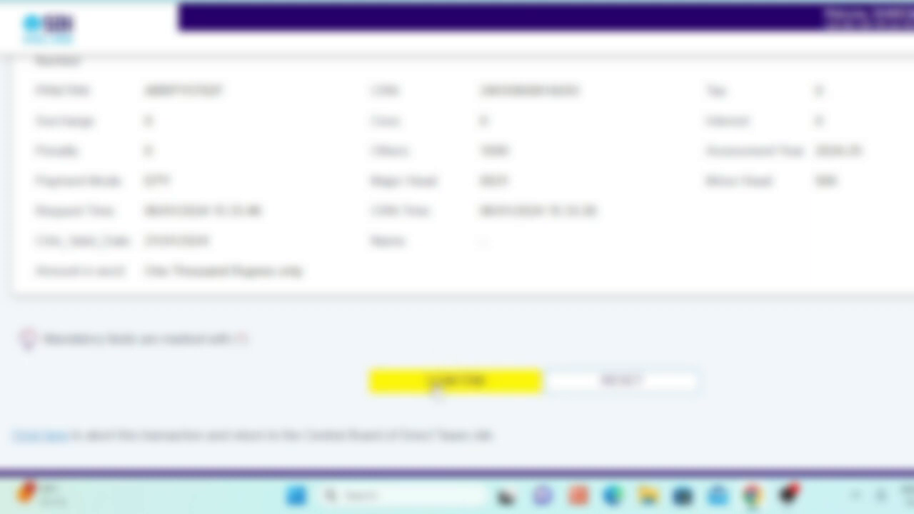
click(437, 382)
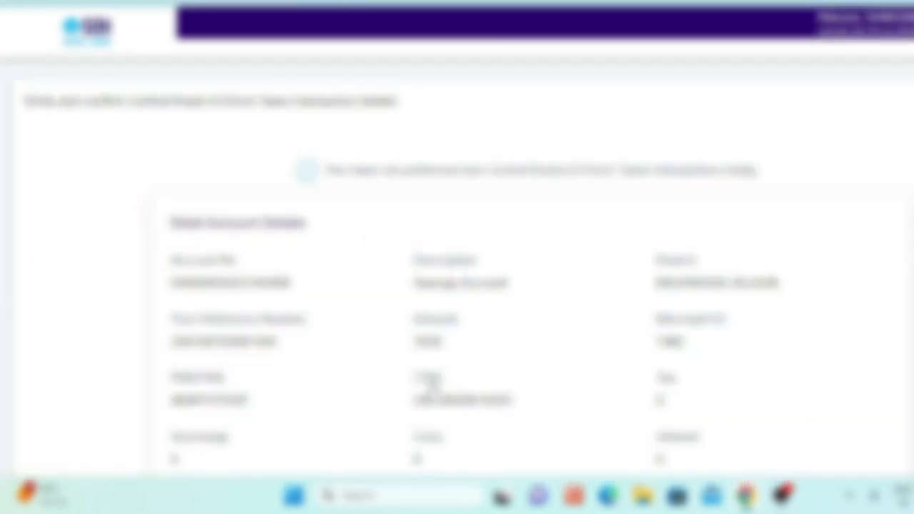
Step: Enter the high security transaction password with Pay Now as the payment option, and confirm the payment
scroll(431, 385, down, 3)
scroll(432, 385, down, 5)
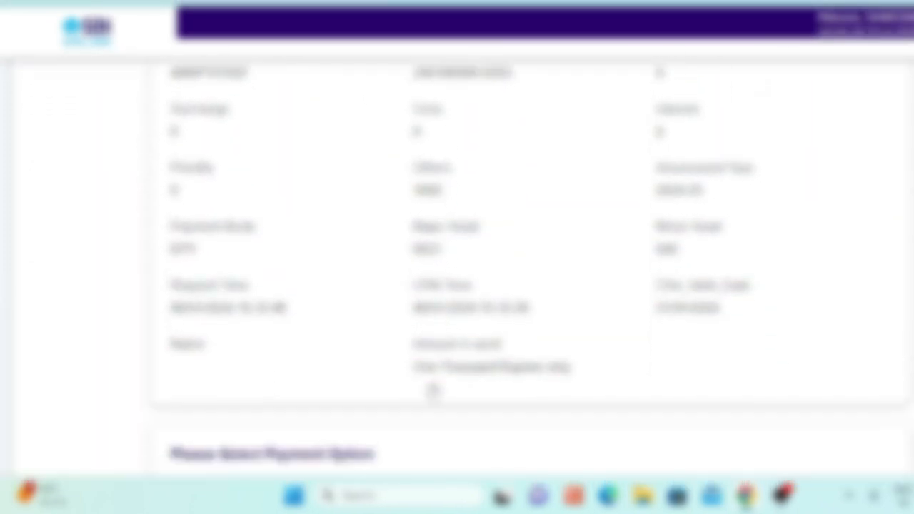
scroll(439, 366, down, 3)
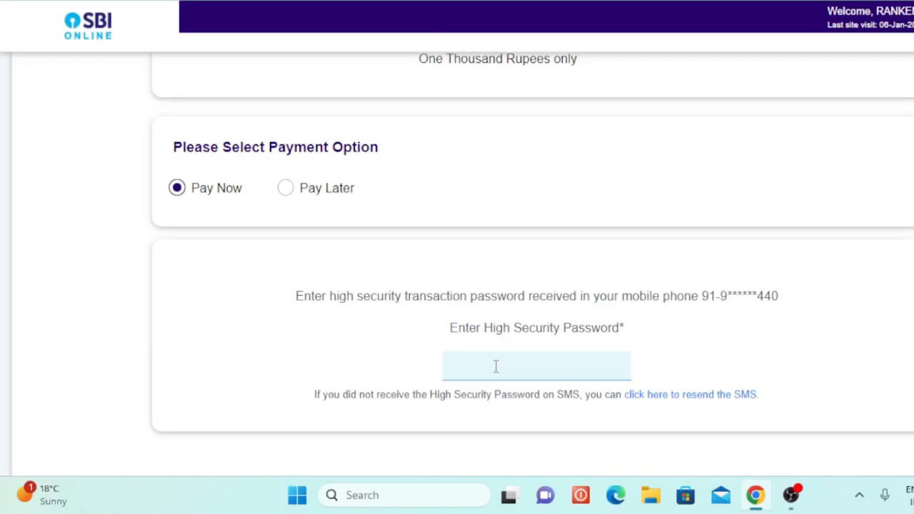
text(******)
scroll(592, 385, down, 2)
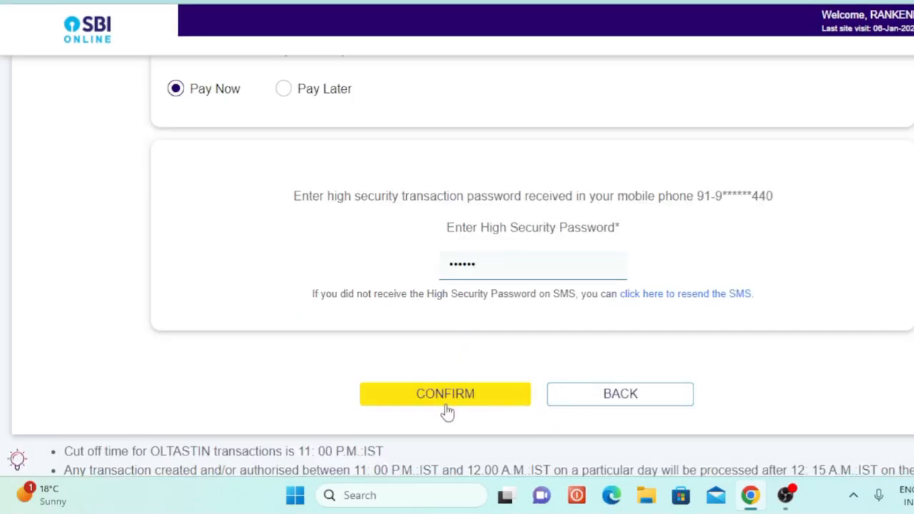
click(449, 396)
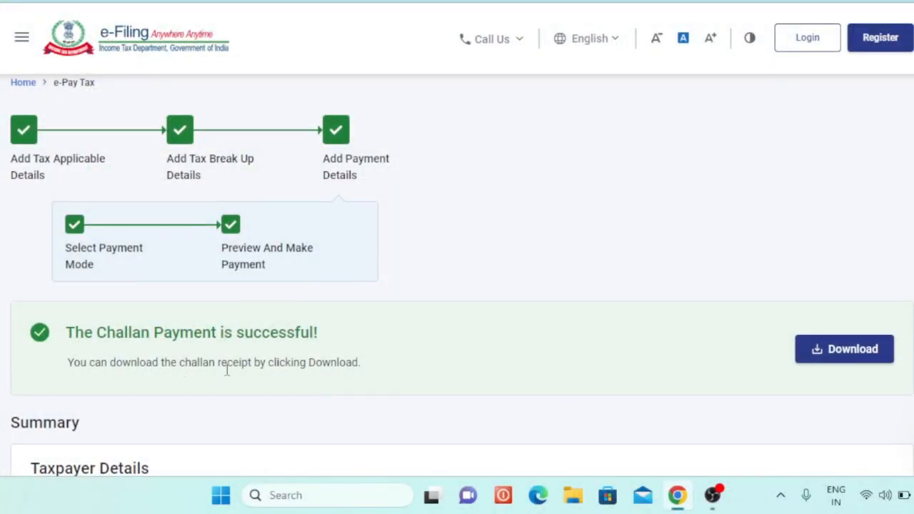
Step: Download the challan receipt PDF, open it and look through its payment and tax break-up details
scroll(683, 410, down, 2)
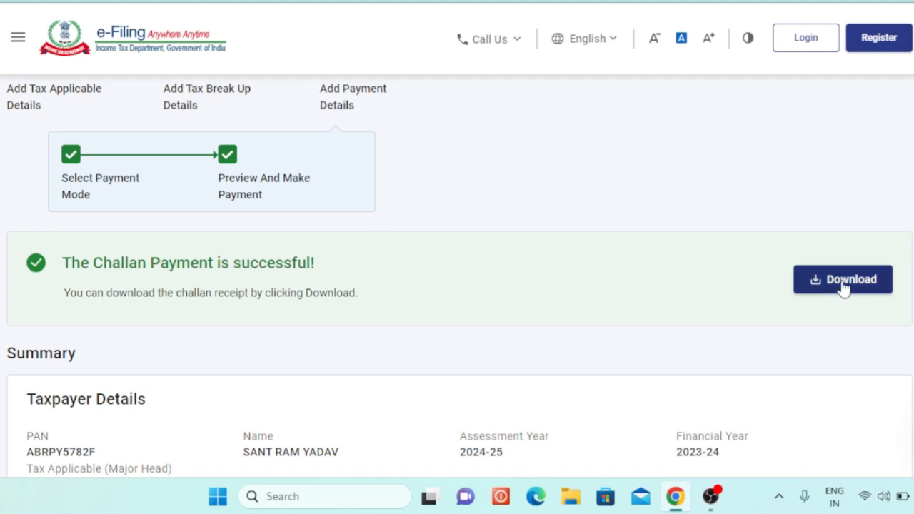
click(837, 281)
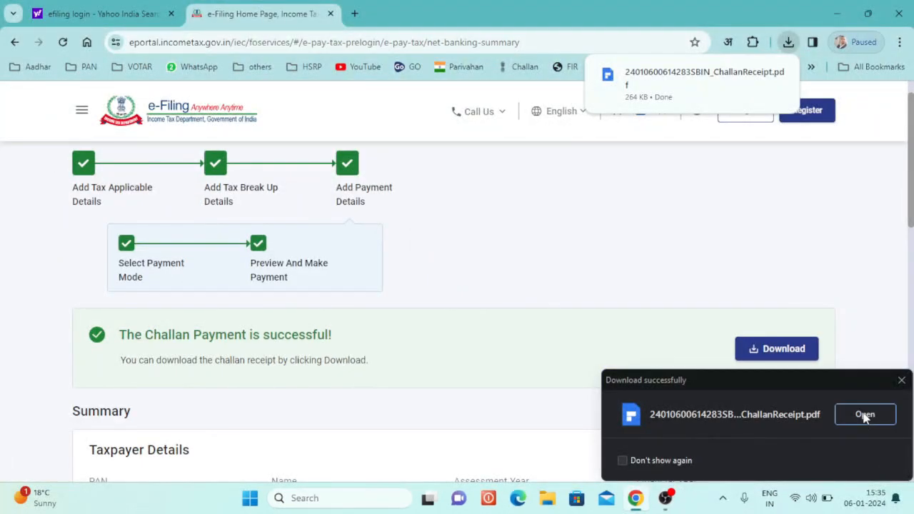
click(864, 415)
scroll(704, 365, down, 5)
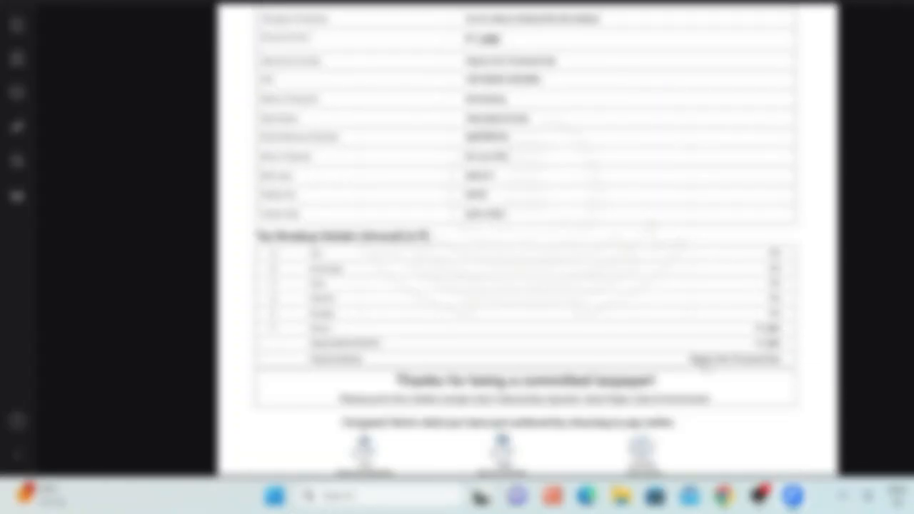
scroll(704, 366, up, 3)
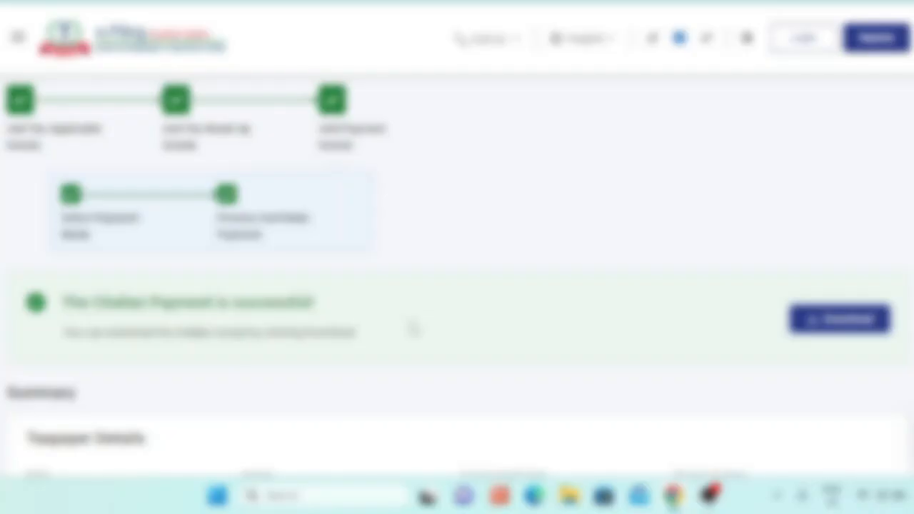
Step: Review the taxpayer and payment details in the challan payment summary
scroll(412, 326, down, 5)
scroll(412, 327, down, 3)
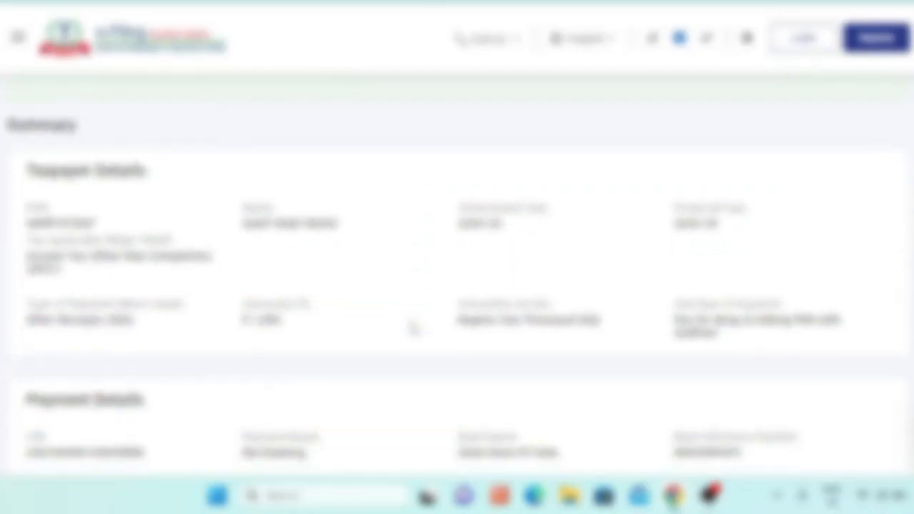
scroll(412, 327, down, 3)
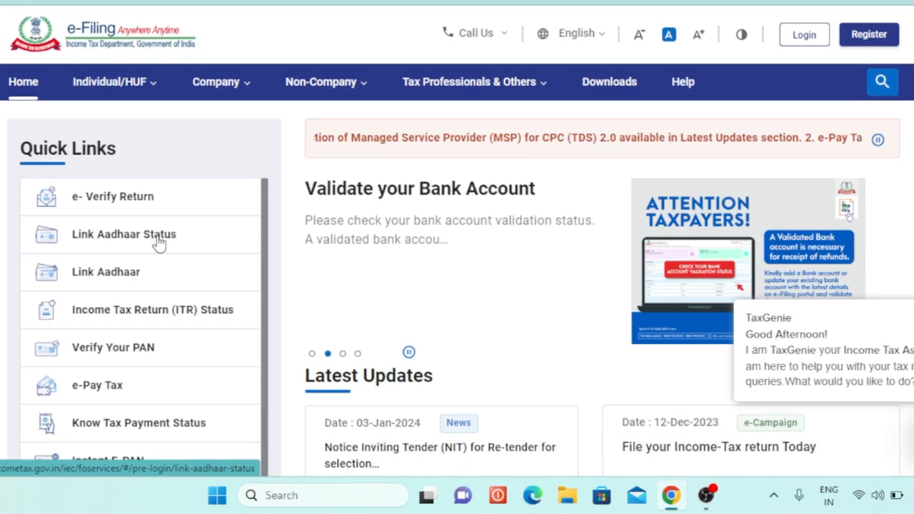
Step: Check the Link Aadhaar Status by entering the taxpayer's PAN and Aadhaar number
click(158, 241)
scroll(158, 244, down, 1)
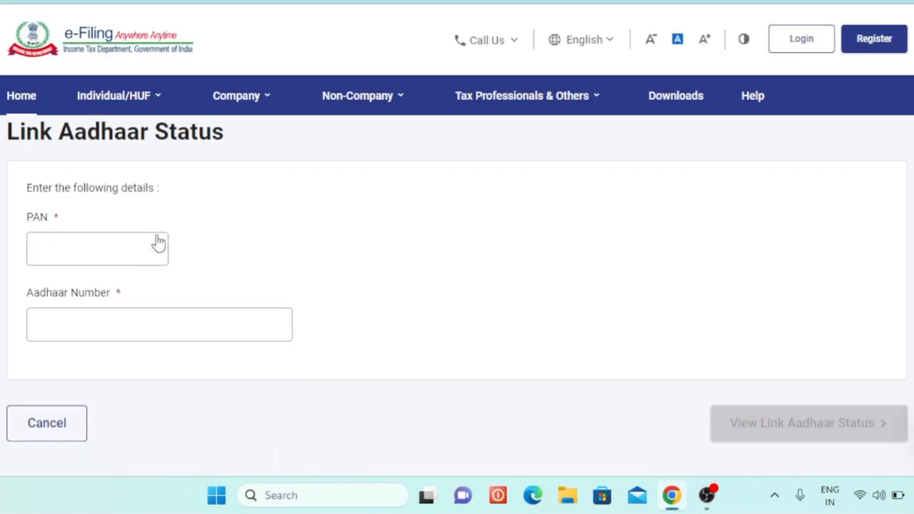
click(65, 207)
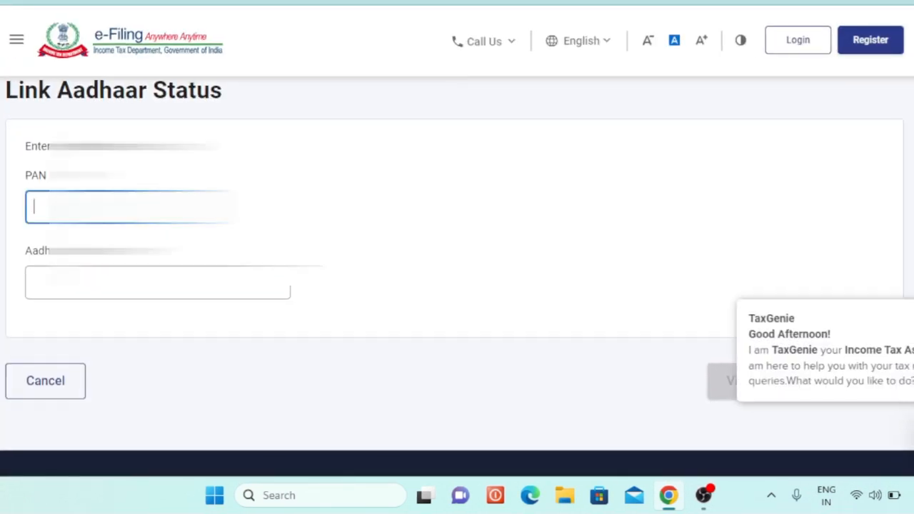
text(AE)
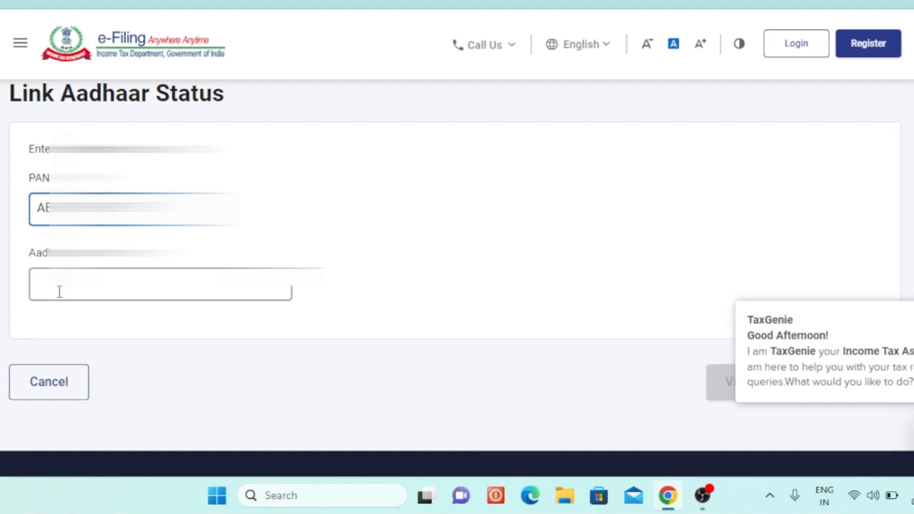
click(56, 290)
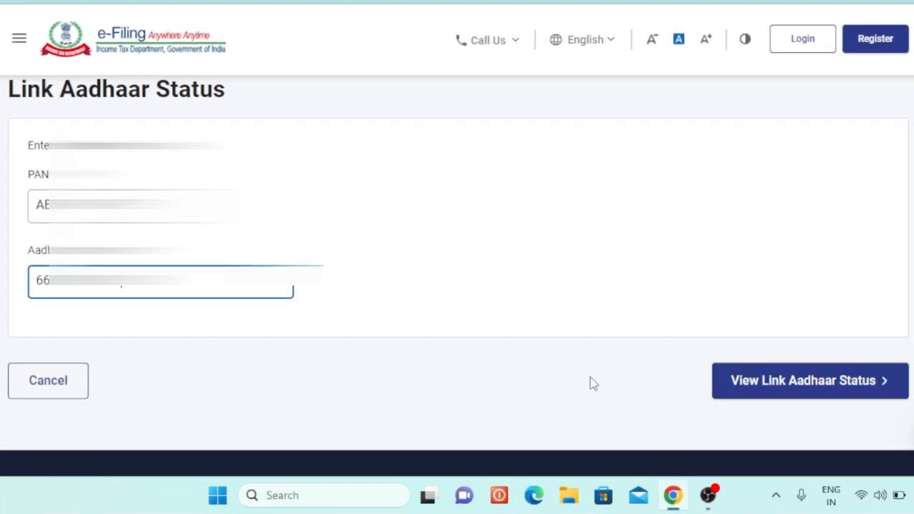
scroll(592, 382, down, 1)
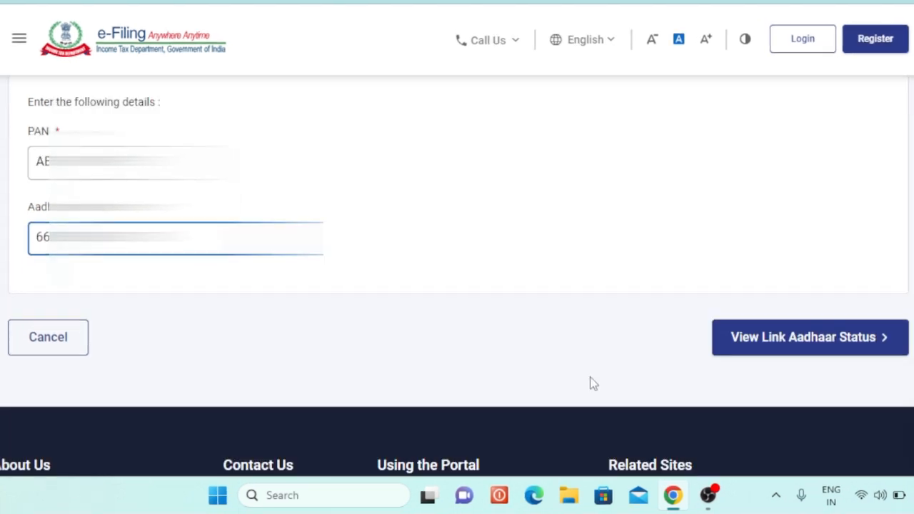
click(813, 340)
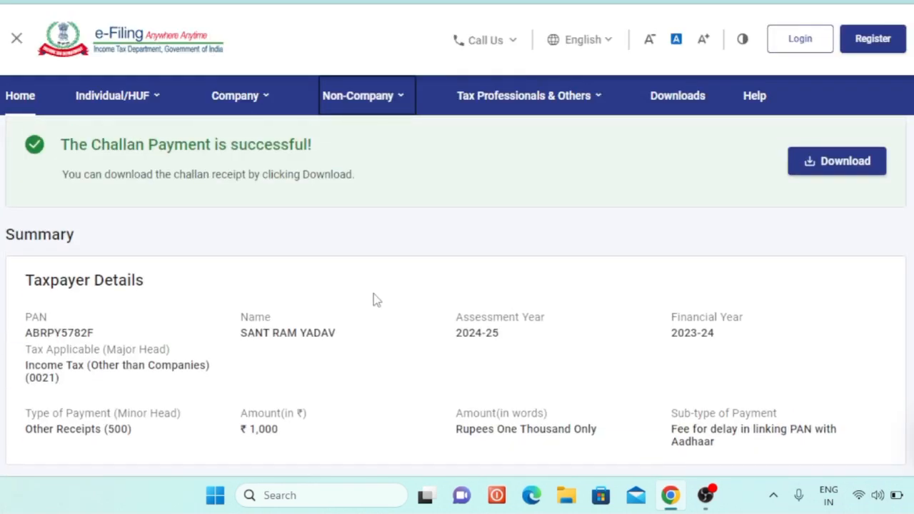
Step: Recheck the taxpayer details and net banking payment details on the challan payment page
scroll(374, 299, down, 5)
scroll(376, 300, down, 2)
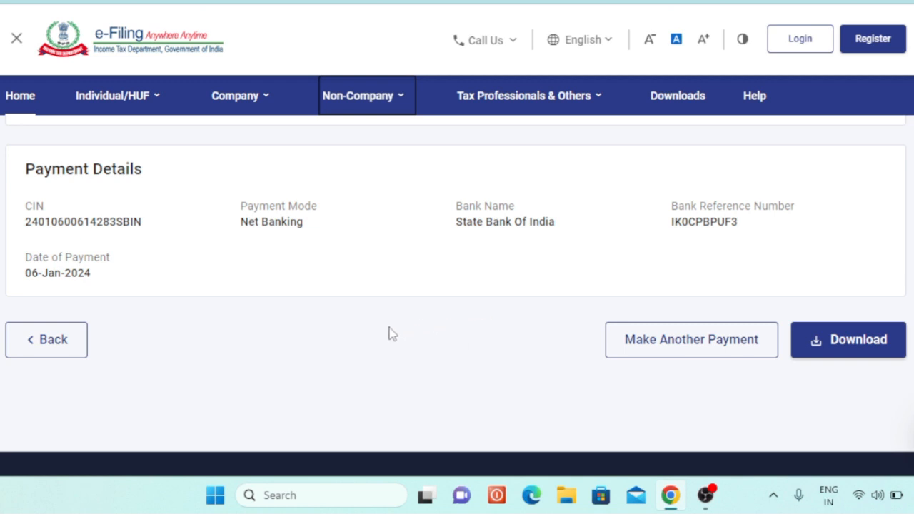
scroll(390, 333, up, 3)
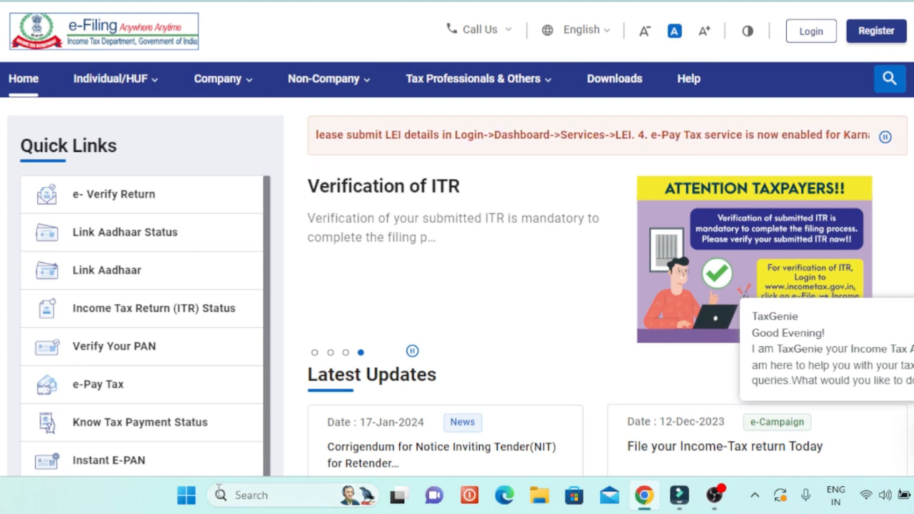
Step: Start a Link Aadhaar request with the taxpayer's PAN and Aadhaar number, and continue past the fee payment verification
click(111, 275)
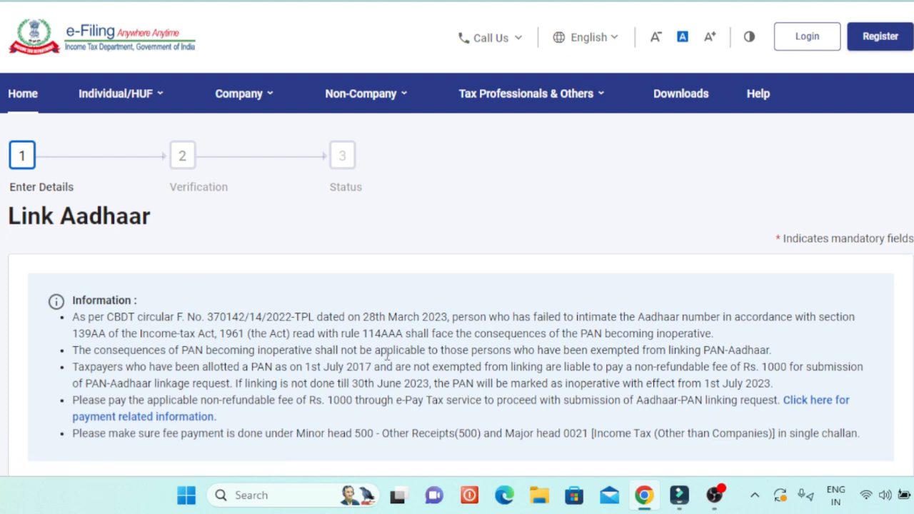
scroll(386, 355, down, 5)
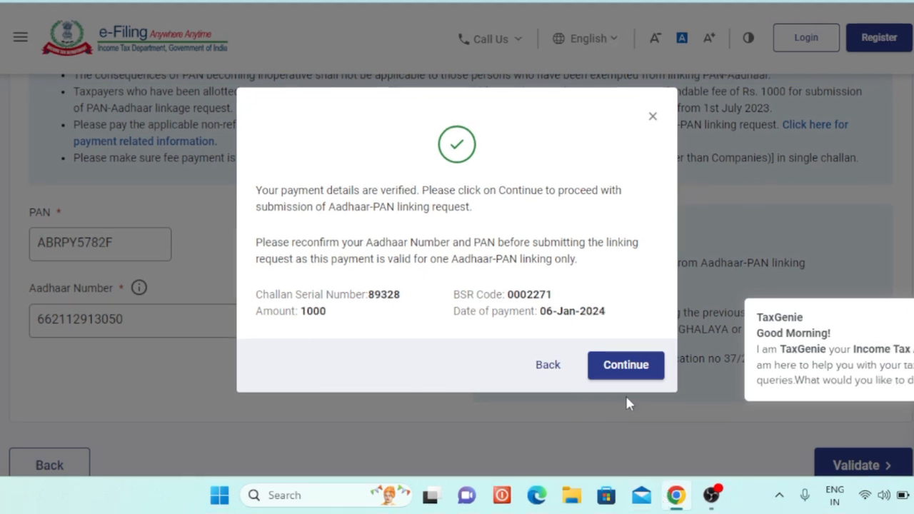
click(633, 372)
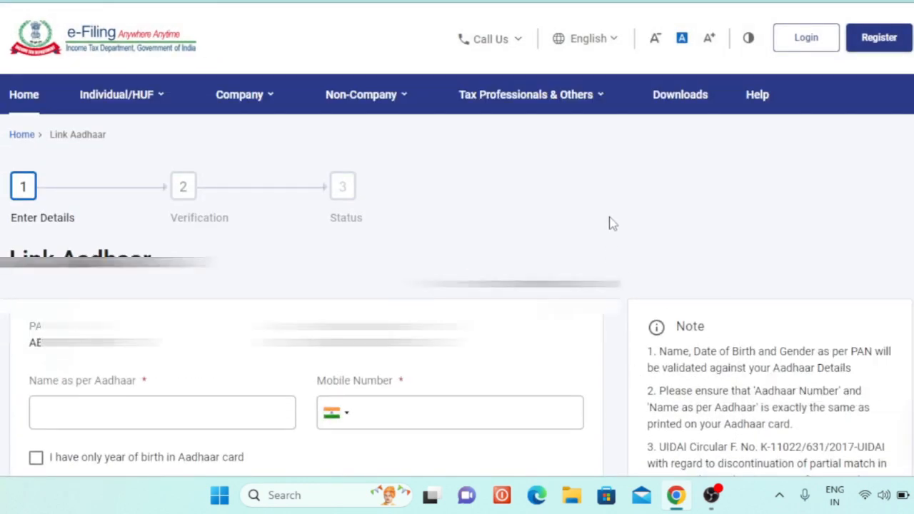
Step: Fill in the name as per Aadhaar and mobile number, tick the year-of-birth-only and validation consent options, and submit the linking request
scroll(607, 221, down, 2)
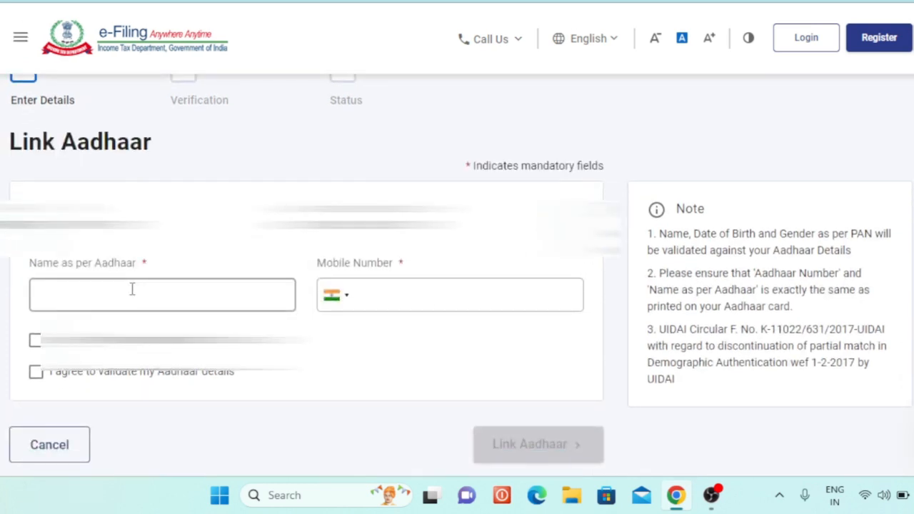
click(61, 298)
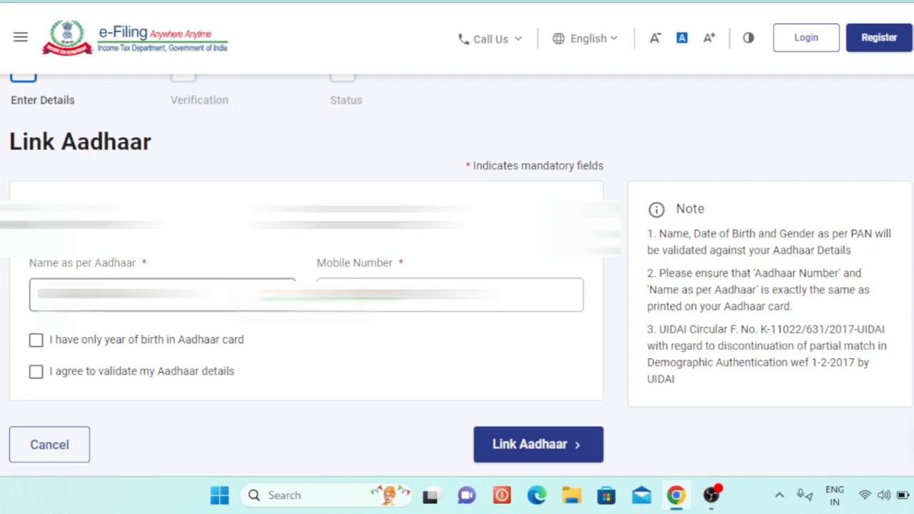
click(35, 340)
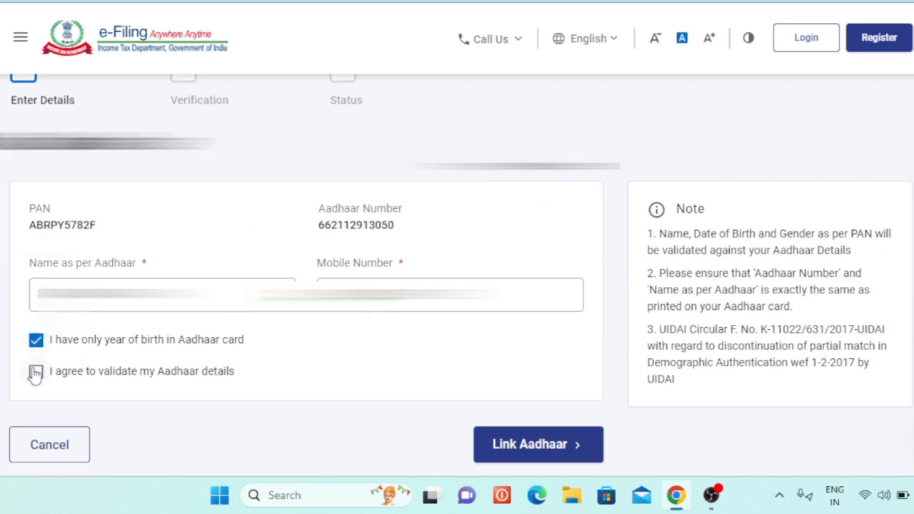
click(35, 372)
scroll(215, 372, down, 1)
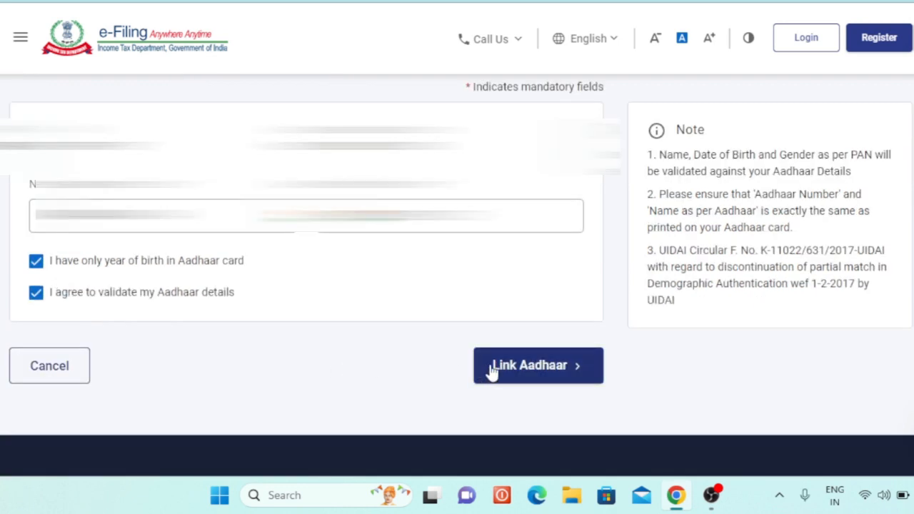
click(529, 374)
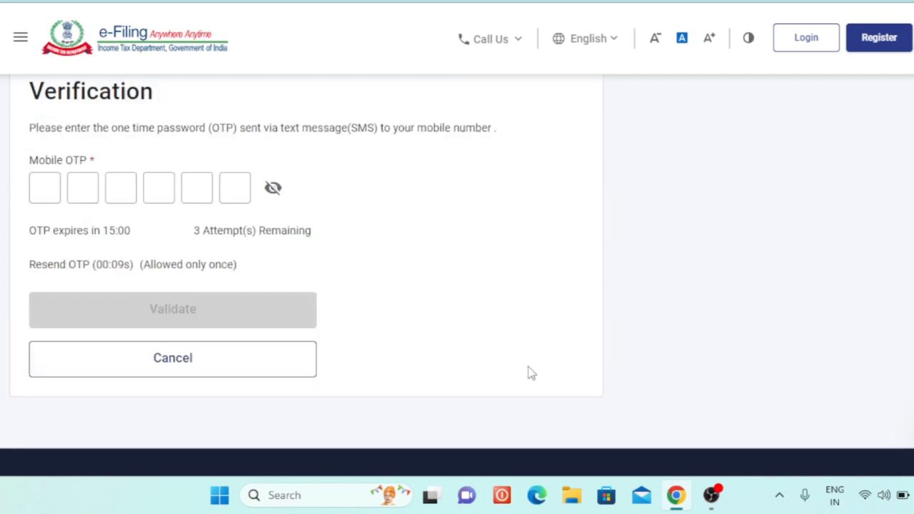
Step: Enter the six-digit mobile OTP, validate it, and acknowledge the Aadhaar-PAN linking request
click(45, 188)
text(••)
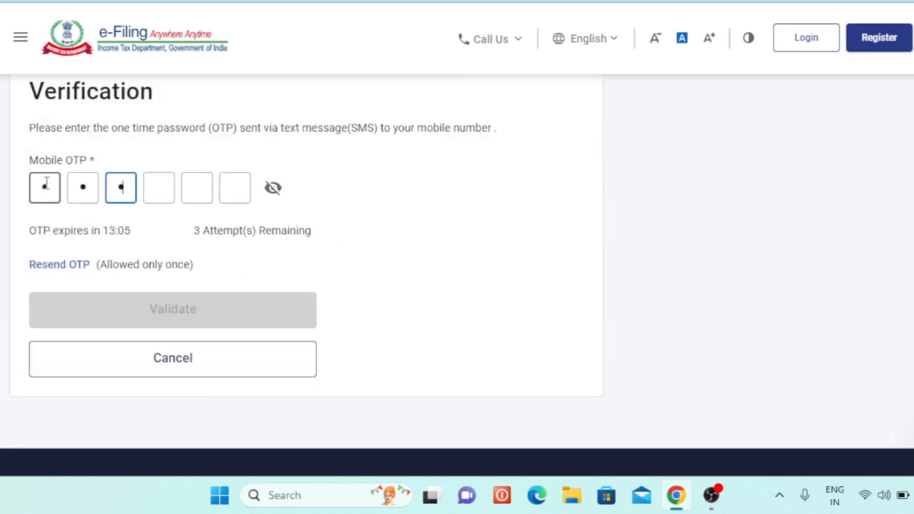
text(•)
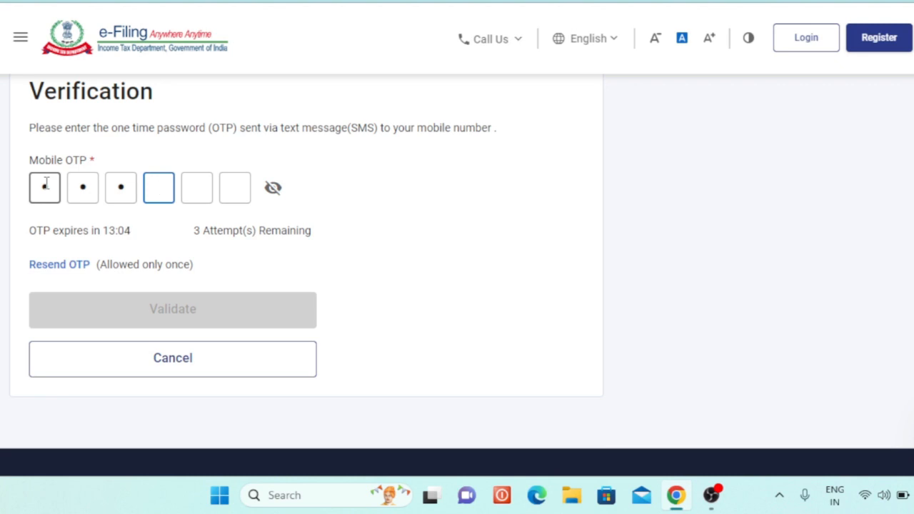
text(•)
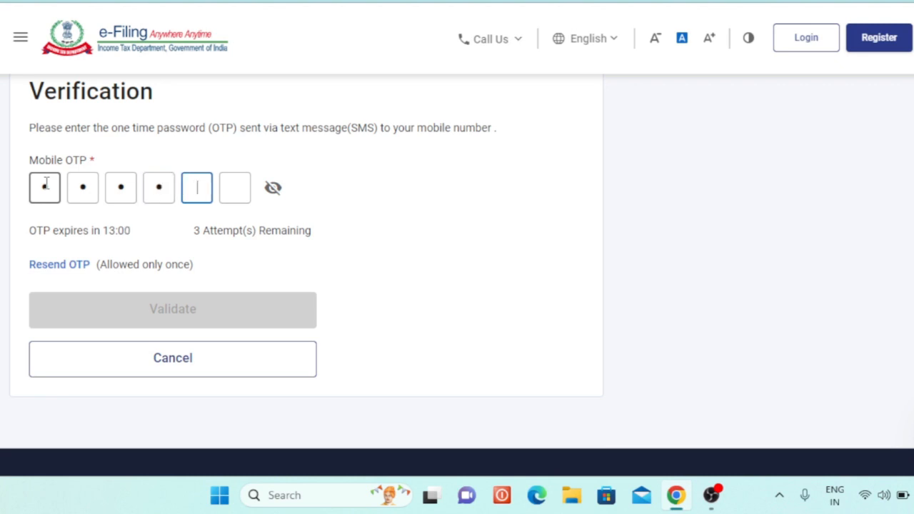
text(•)
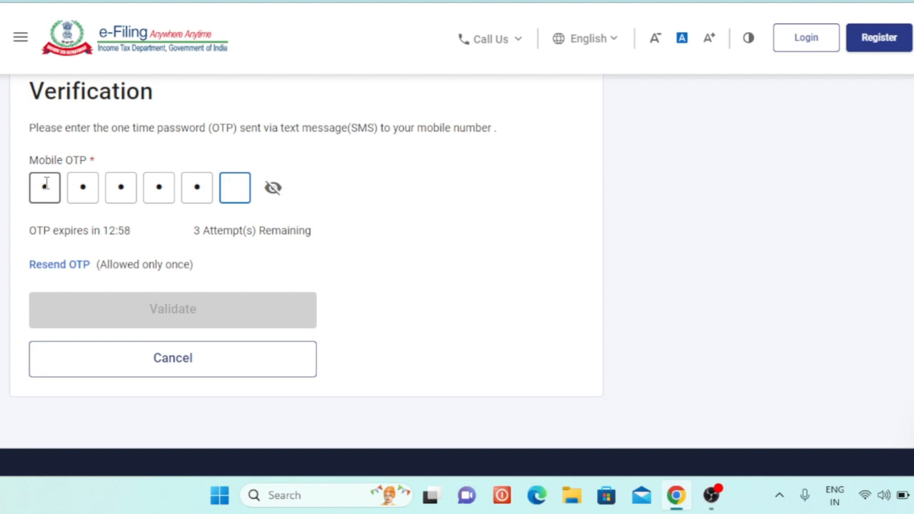
text(•)
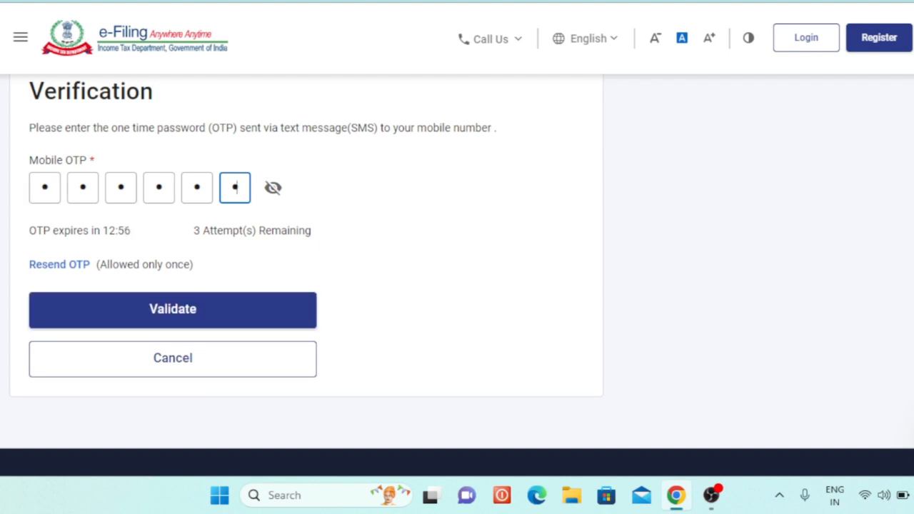
click(200, 322)
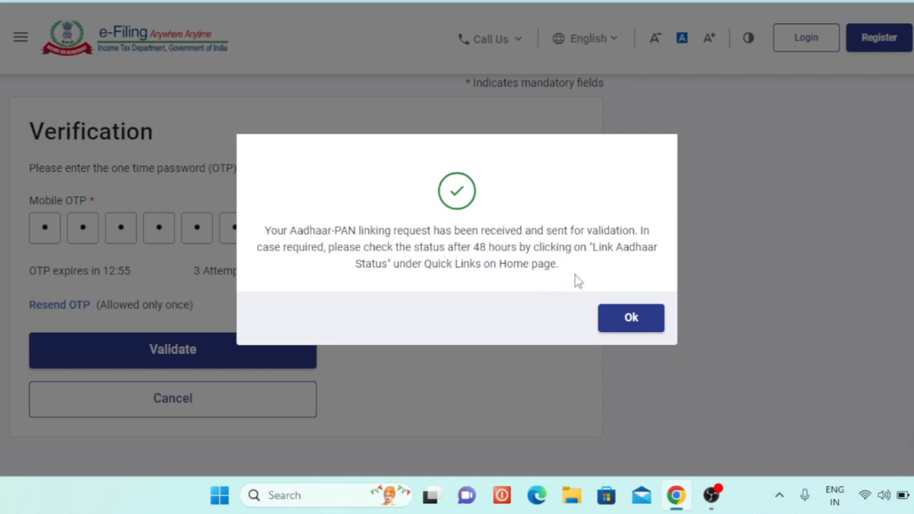
click(621, 325)
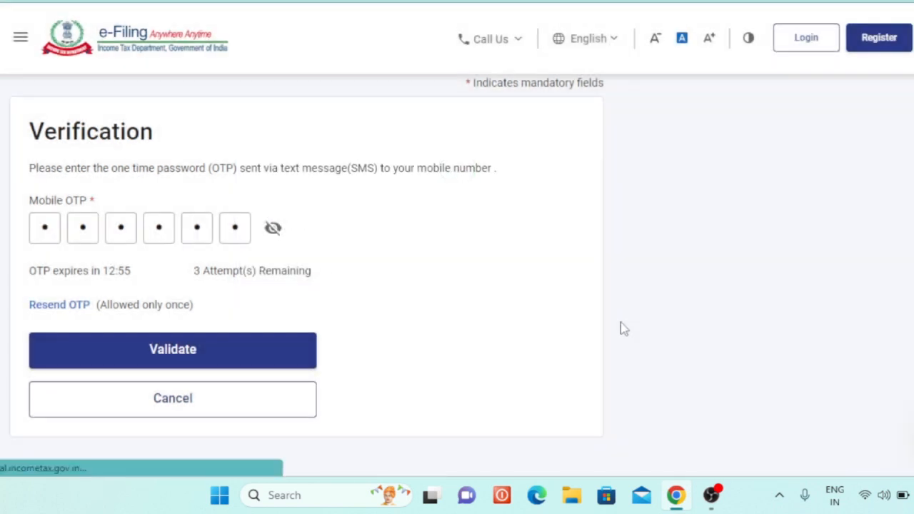